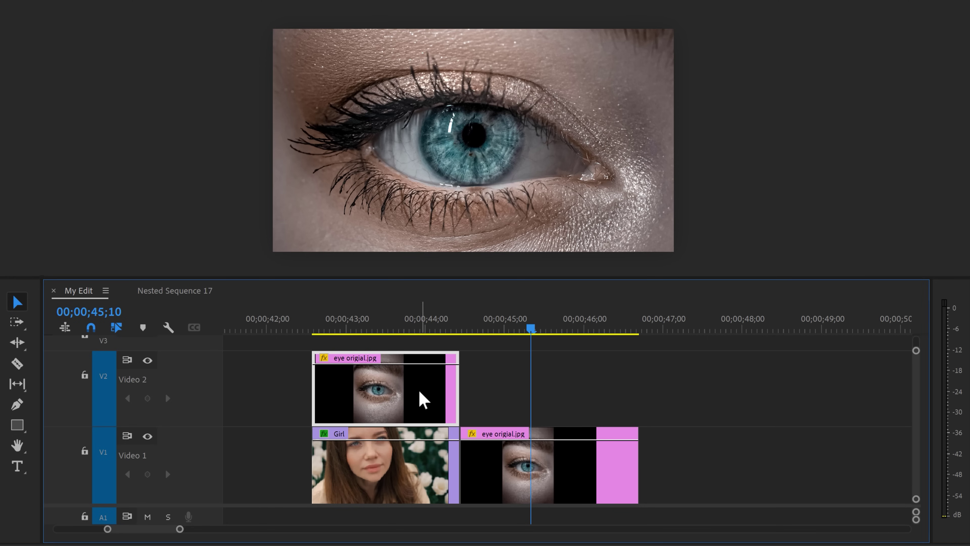
Shrink the eye mask to a tighter ellipse around the iris and raise Mask Feather to 37.1
left_click(385, 328)
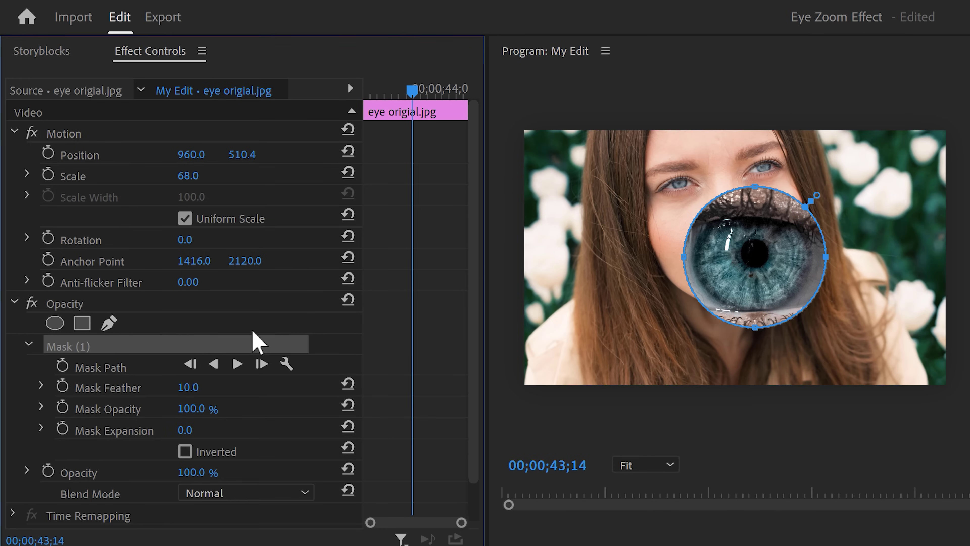
left_click_drag(683, 264, 692, 263)
left_click_drag(754, 187, 749, 221)
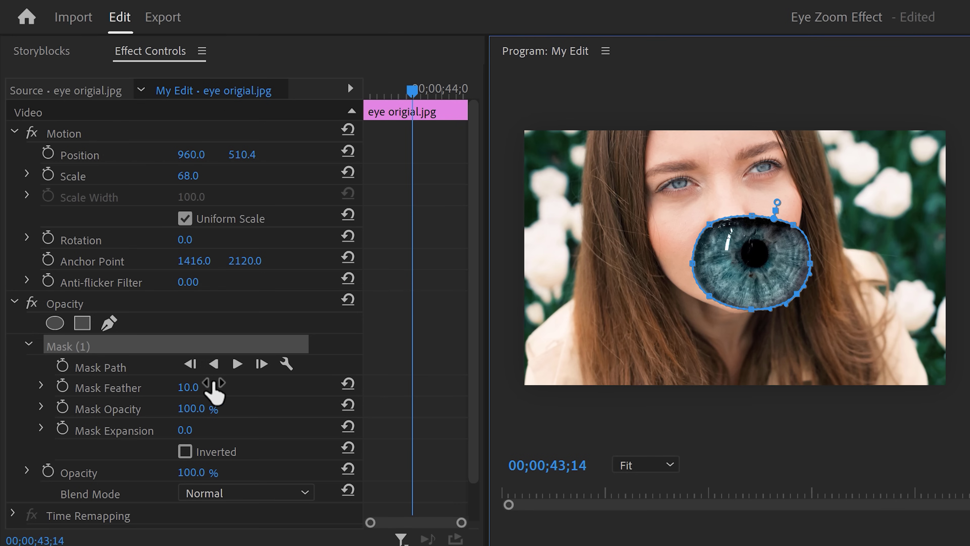
left_click_drag(208, 386, 213, 386)
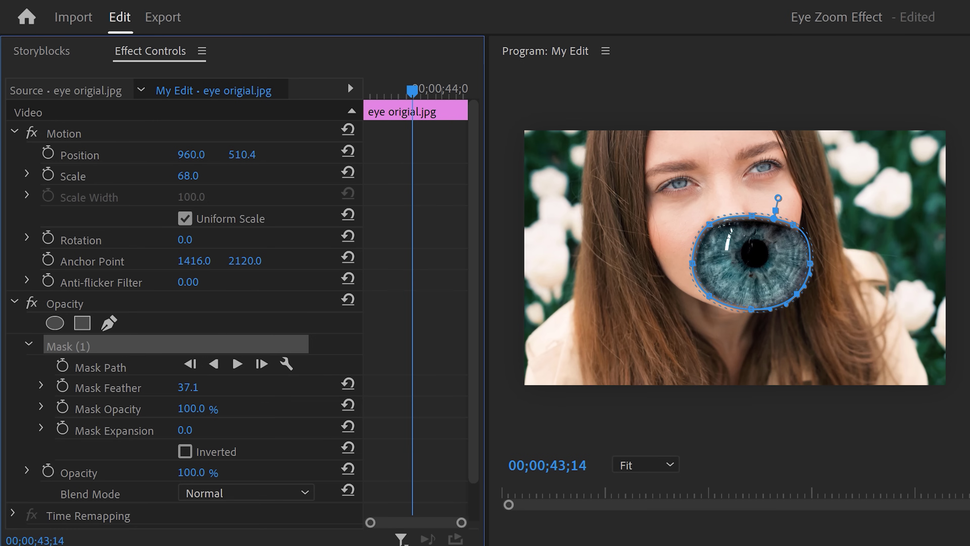
left_click_drag(411, 91, 363, 113)
Scale the eye clip to 8.7, rotate it -10.9°, and keyframe its Position over the girl's eye
left_click(95, 137)
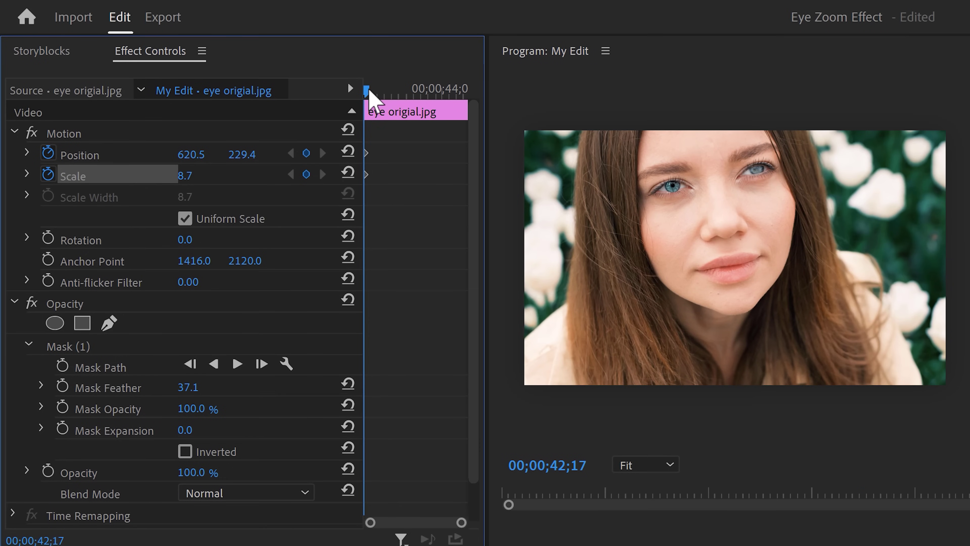
left_click_drag(368, 95, 468, 95)
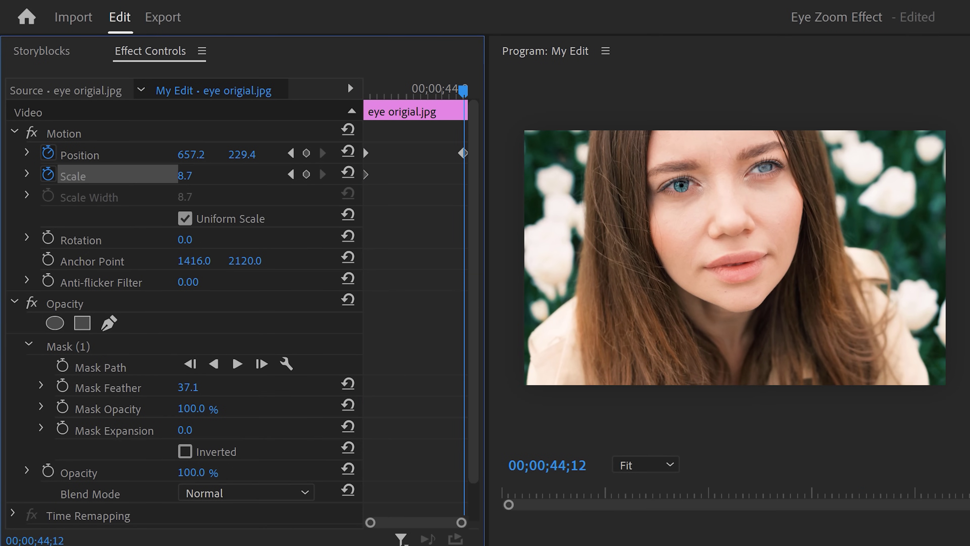
left_click_drag(460, 95, 412, 95)
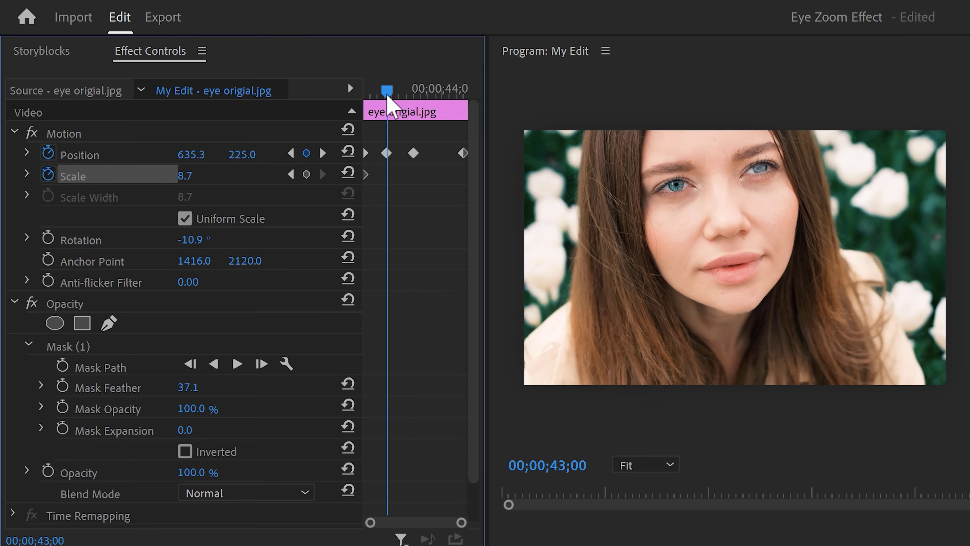
left_click_drag(389, 108, 455, 96)
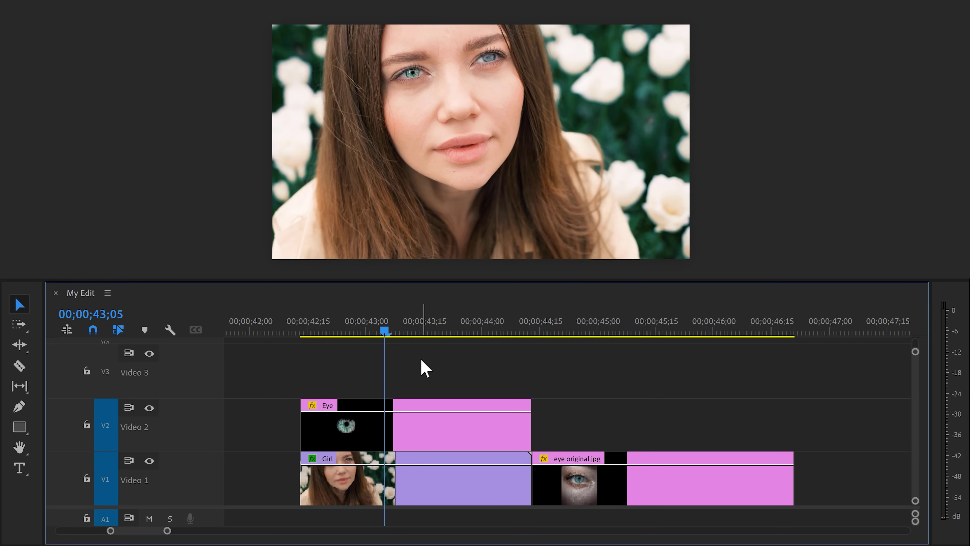
Duplicate the Eye clip onto Video 3 and nest the copy as Nested Sequence 18
left_click_drag(426, 430, 430, 384)
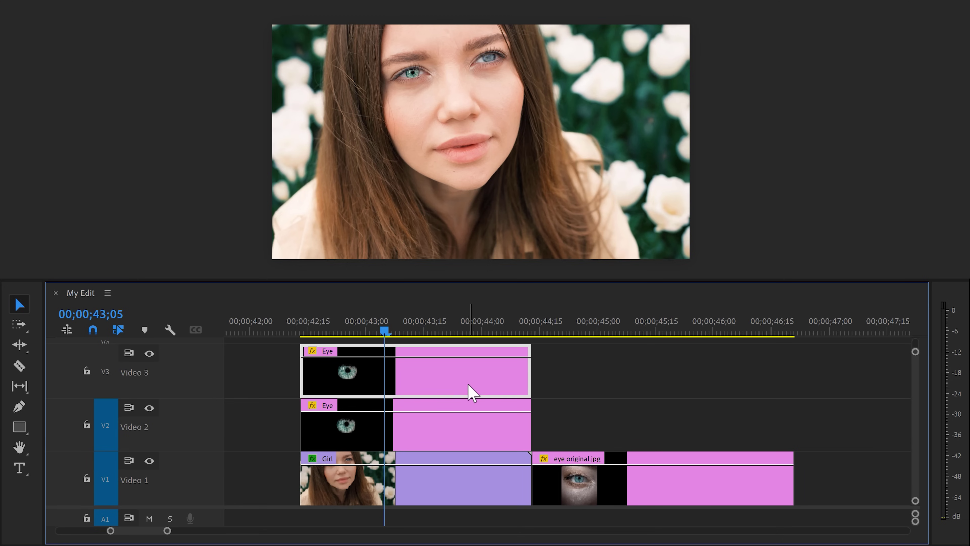
left_click_drag(385, 333, 358, 336)
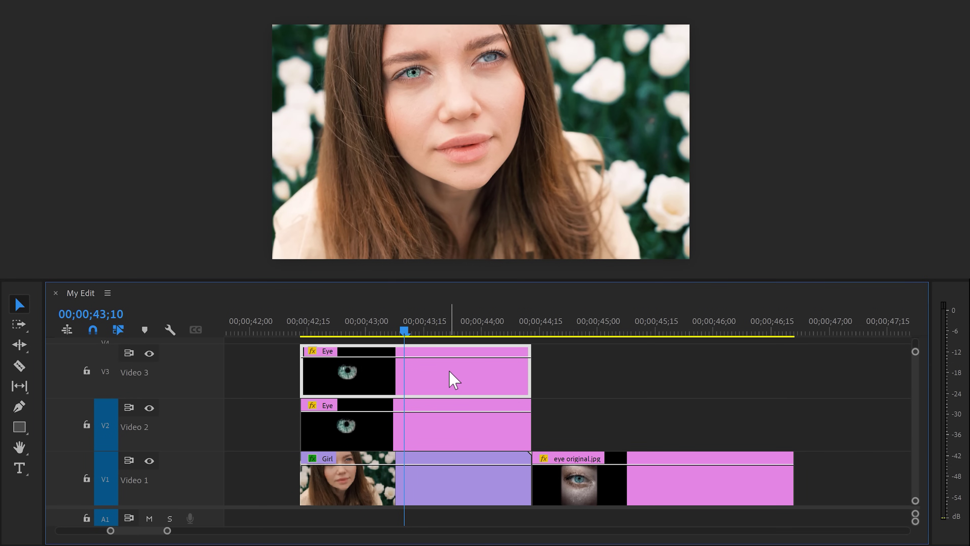
right_click(450, 372)
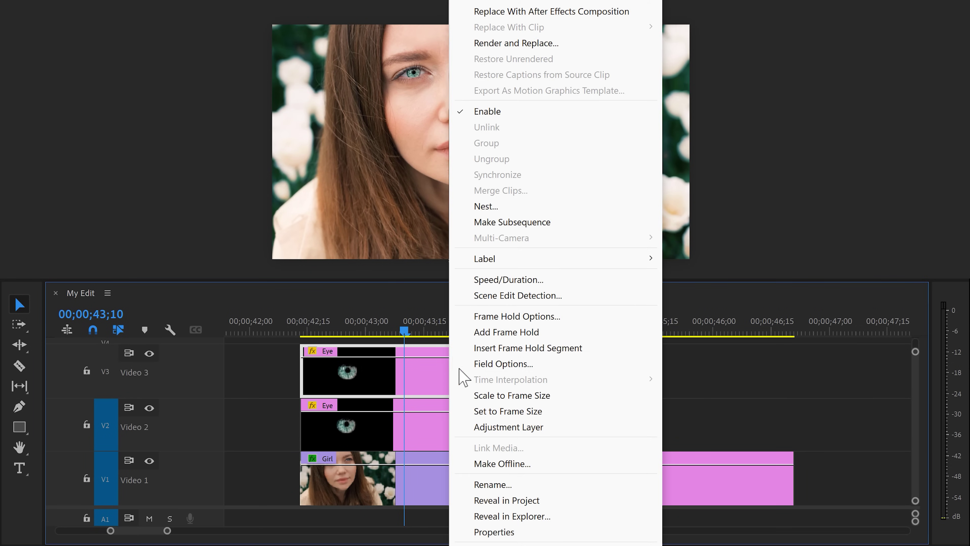
left_click(494, 210)
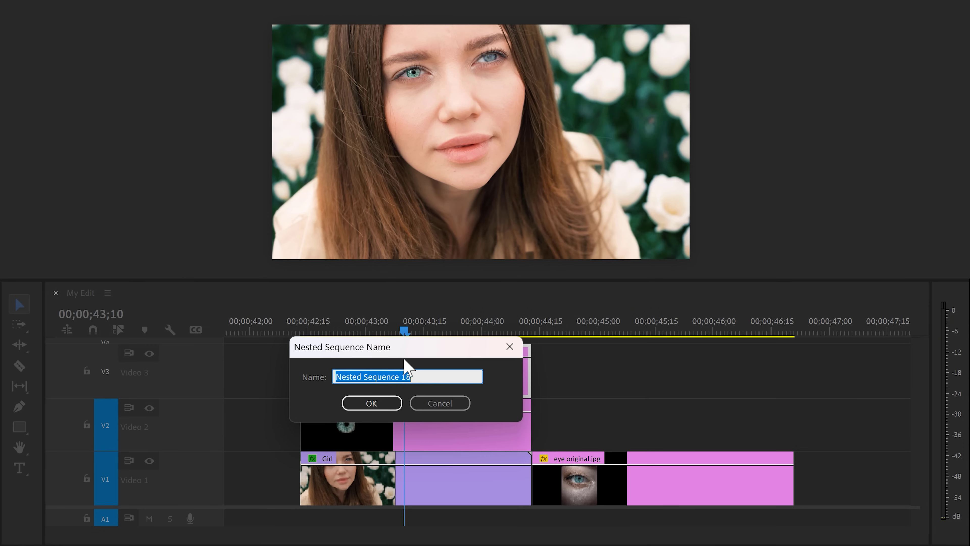
left_click(371, 403)
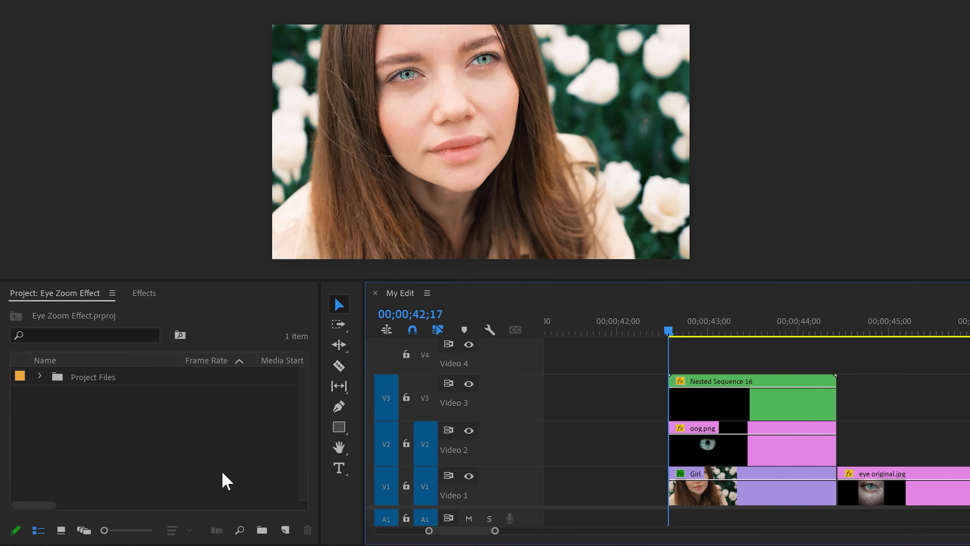
Create a new Adjustment Layer and place it on Video 4 above the eye clips
left_click(285, 530)
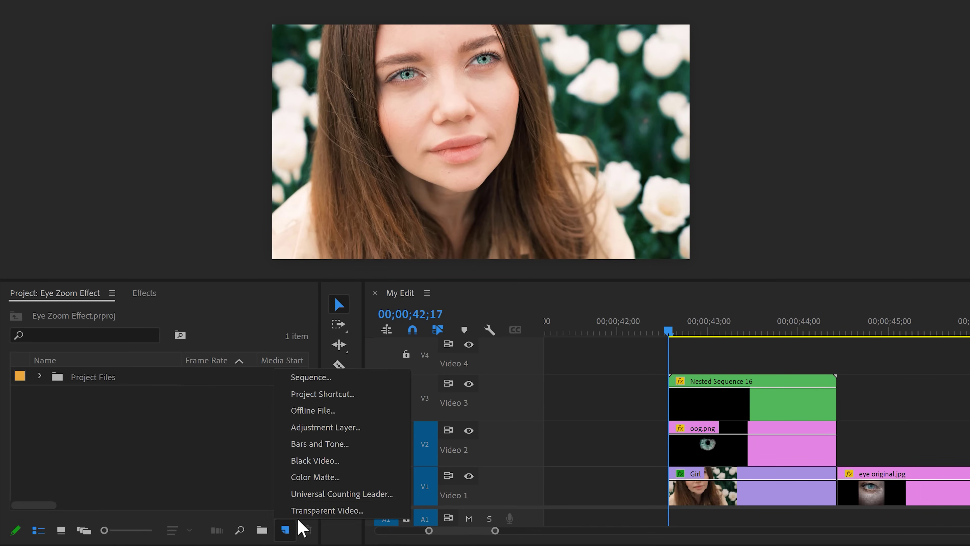
left_click(309, 427)
left_click_drag(158, 372, 667, 370)
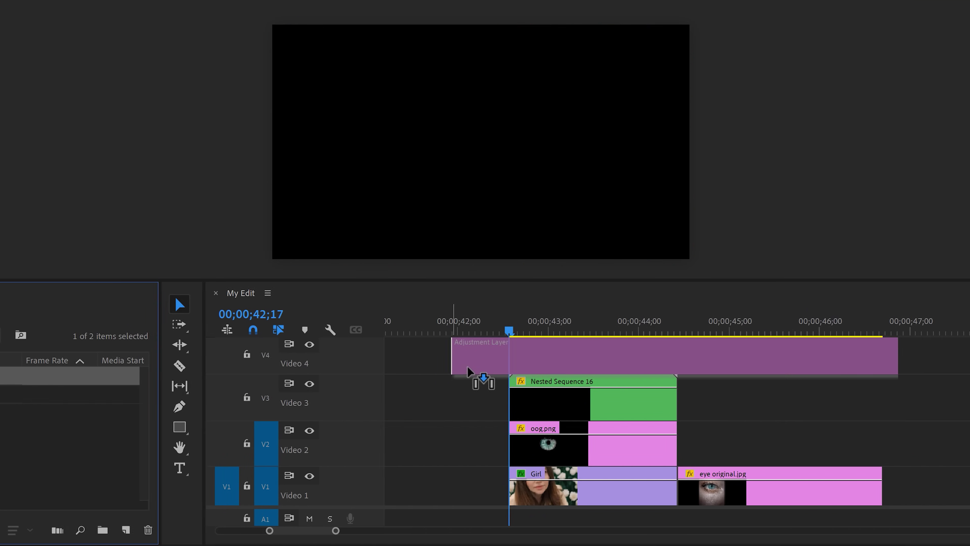
left_click_drag(490, 370, 619, 372)
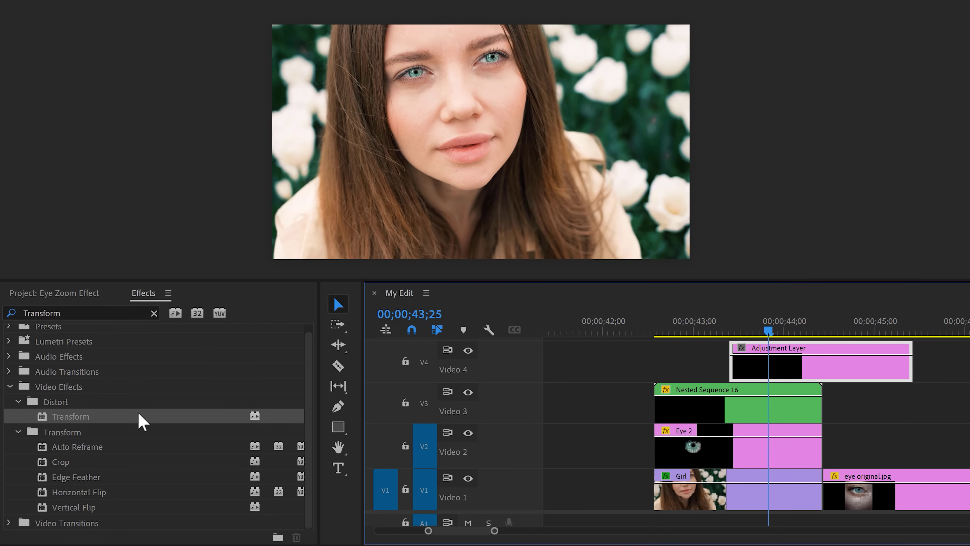
Apply the Transform effect to the adjustment layer and split it where the eye close-up begins
left_click_drag(151, 418, 785, 370)
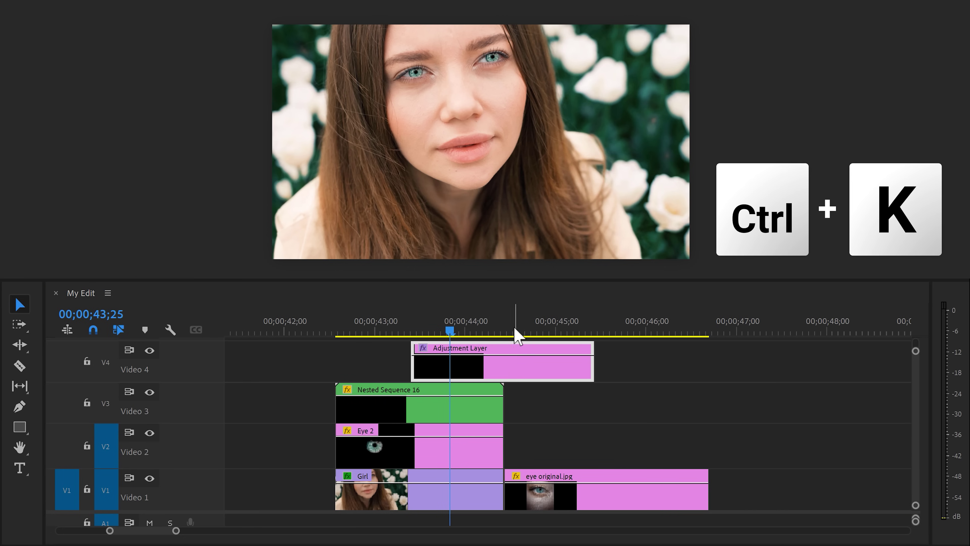
left_click(514, 329)
key("ctrl+k")
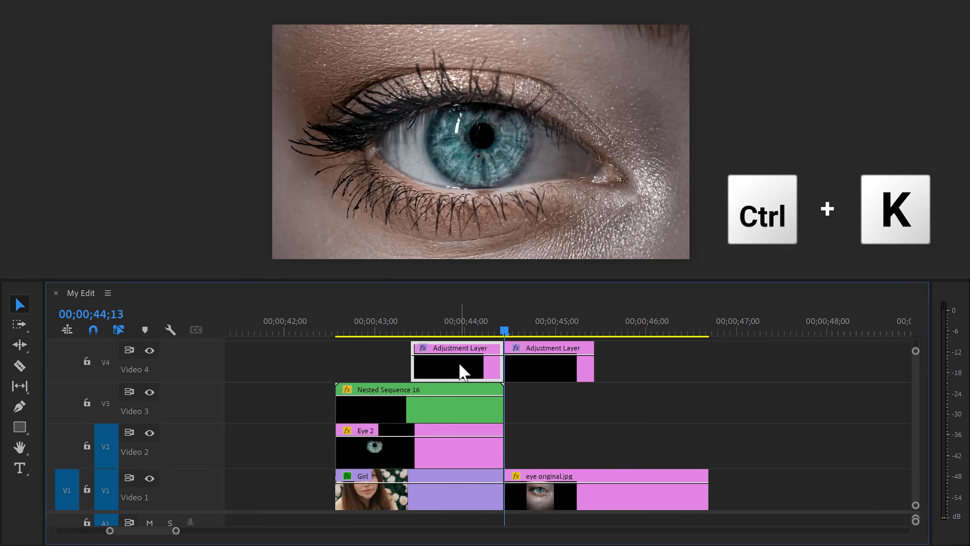
left_click(465, 331)
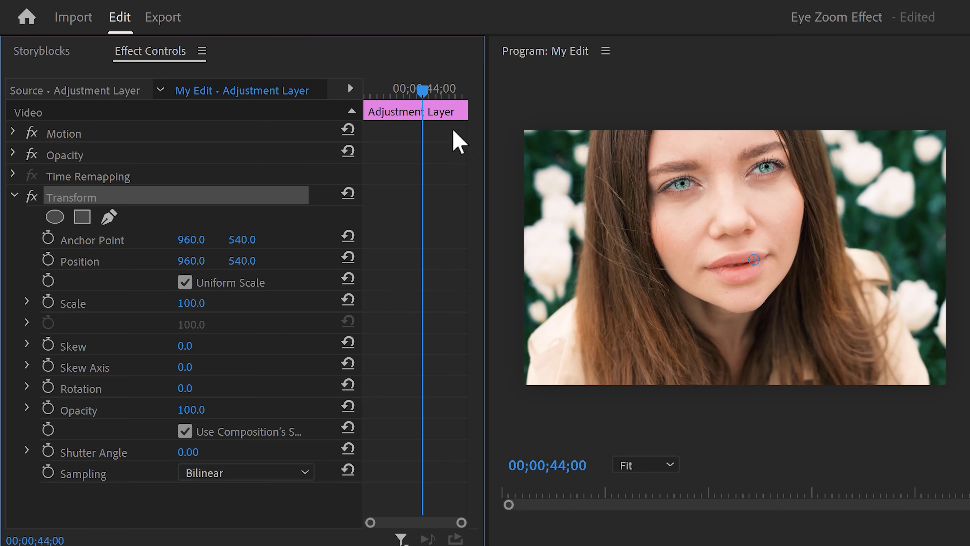
Keyframe the adjustment layer's Transform Scale from 100 to 537.5 and Position toward 2610, 2250
left_click_drag(427, 94, 363, 98)
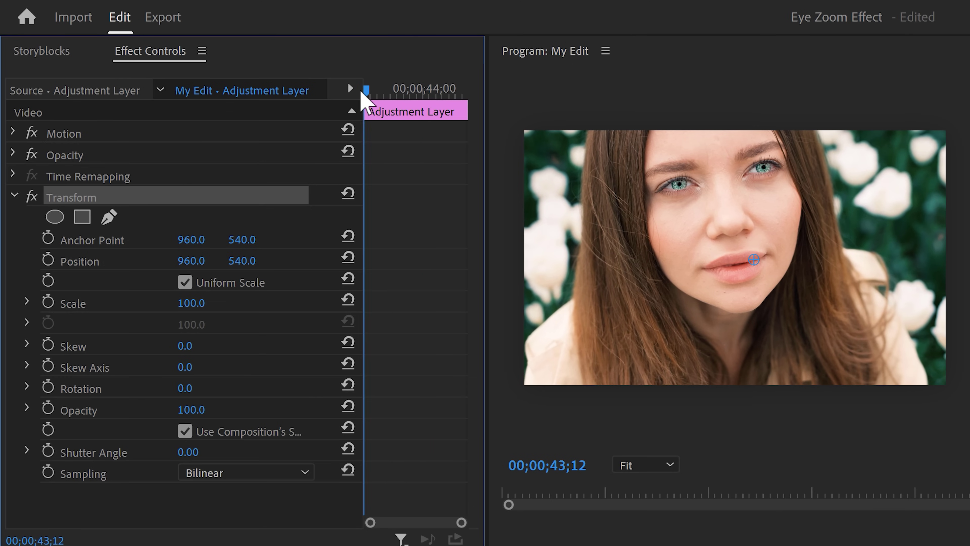
left_click(48, 260)
left_click(48, 302)
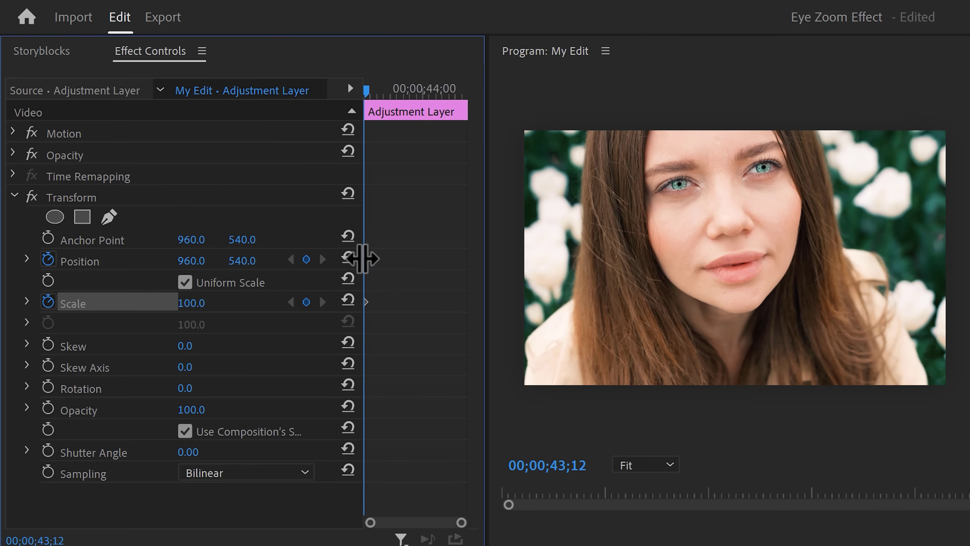
left_click_drag(368, 91, 467, 87)
left_click_drag(208, 304, 227, 304)
left_click_drag(241, 261, 275, 261)
left_click_drag(193, 260, 229, 260)
left_click_drag(191, 303, 203, 302)
left_click_drag(194, 261, 214, 261)
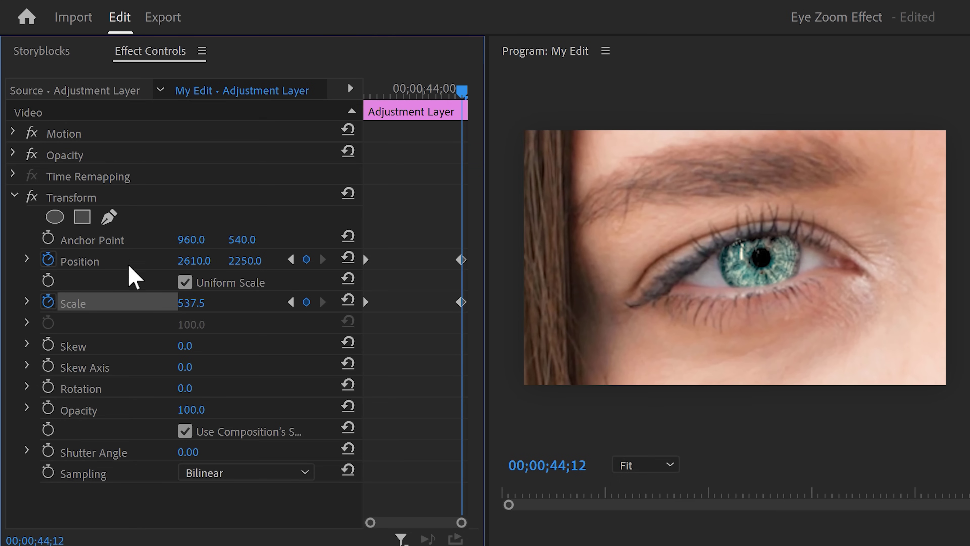
Ease the Position and Scale keyframes using their Bezier velocity handles
left_click(27, 260)
left_click(28, 356)
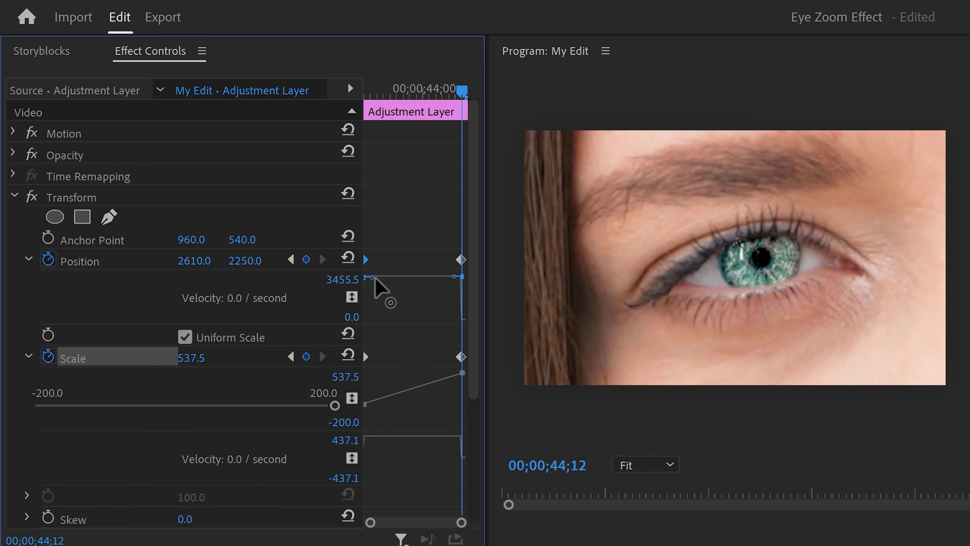
left_click(365, 356)
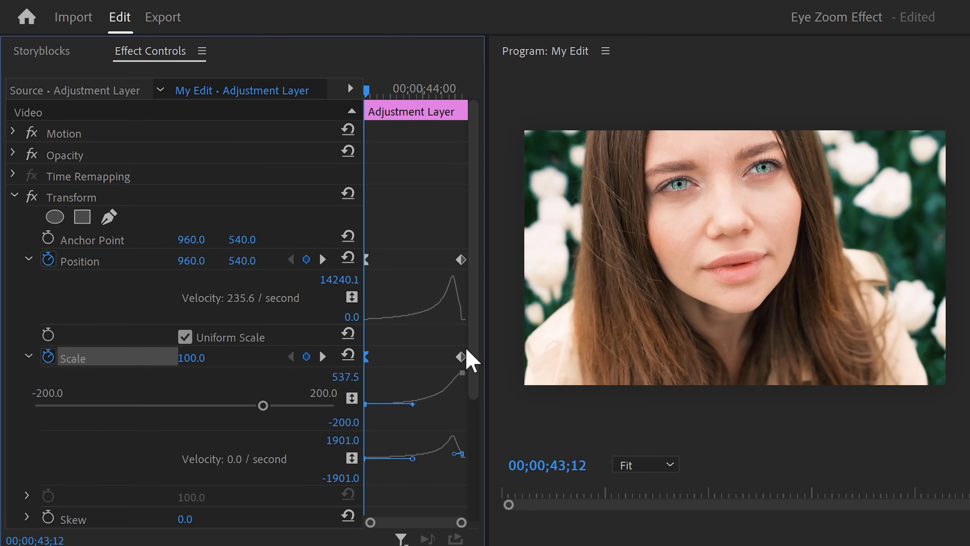
left_click_drag(473, 355, 488, 467)
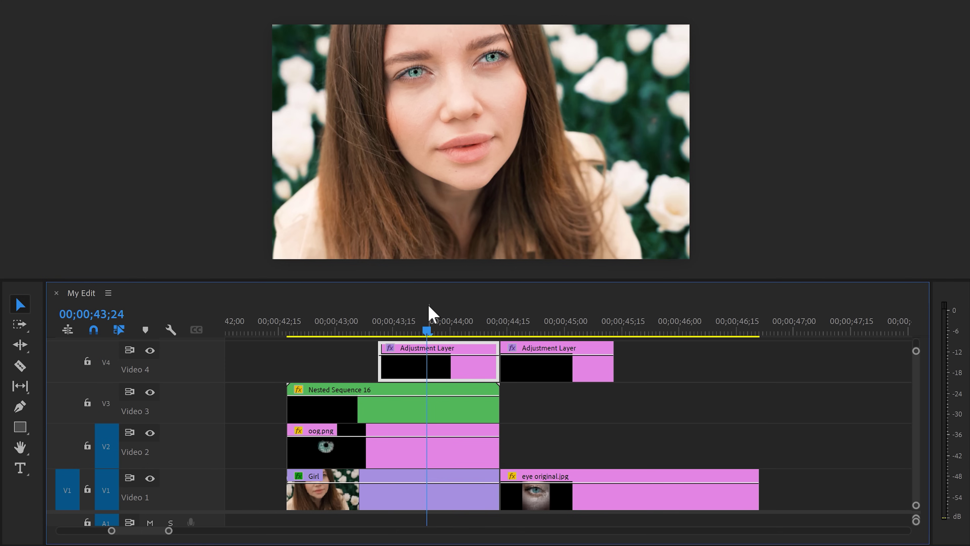
Play back the eye zoom, then download a Storyblocks light-leak clip as 4K ProRes MOV
key("space")
key("space")
key("space")
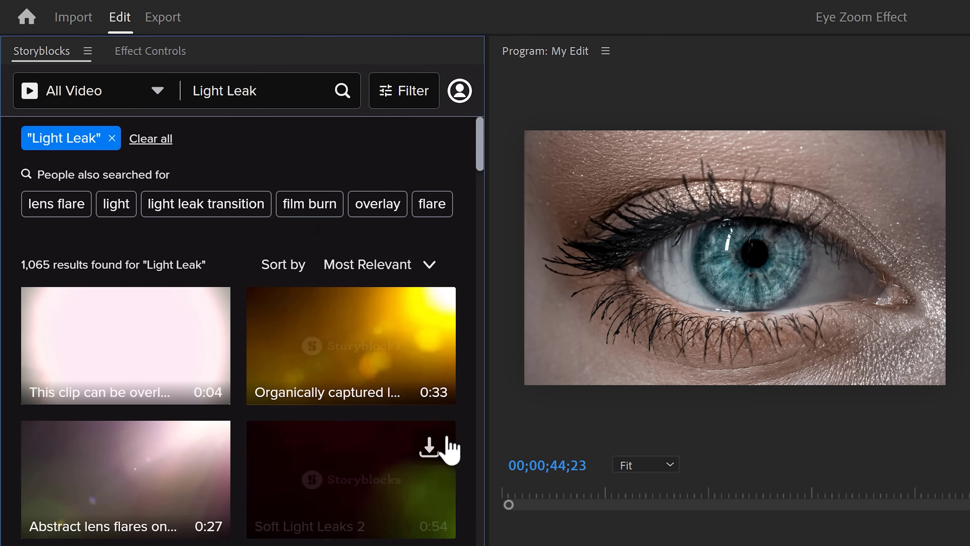
left_click(430, 323)
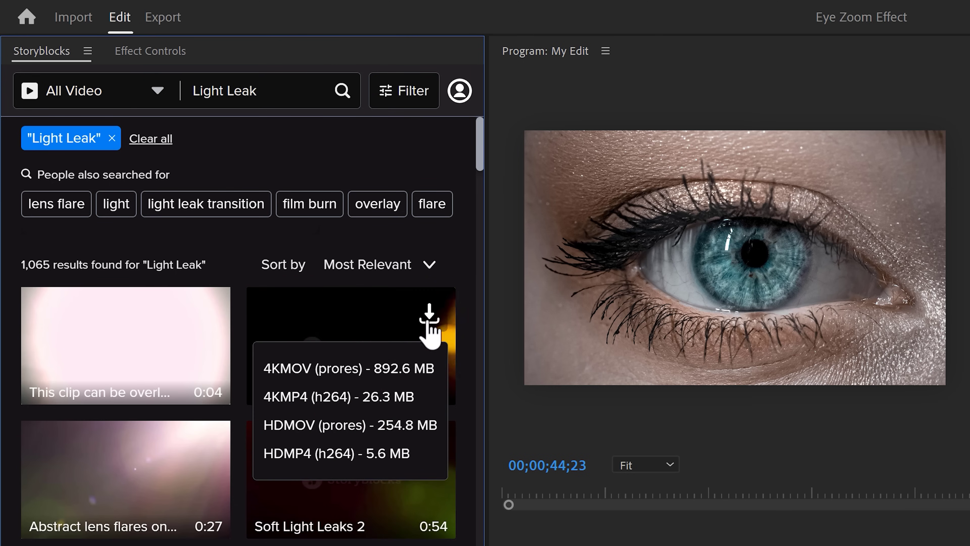
left_click(378, 367)
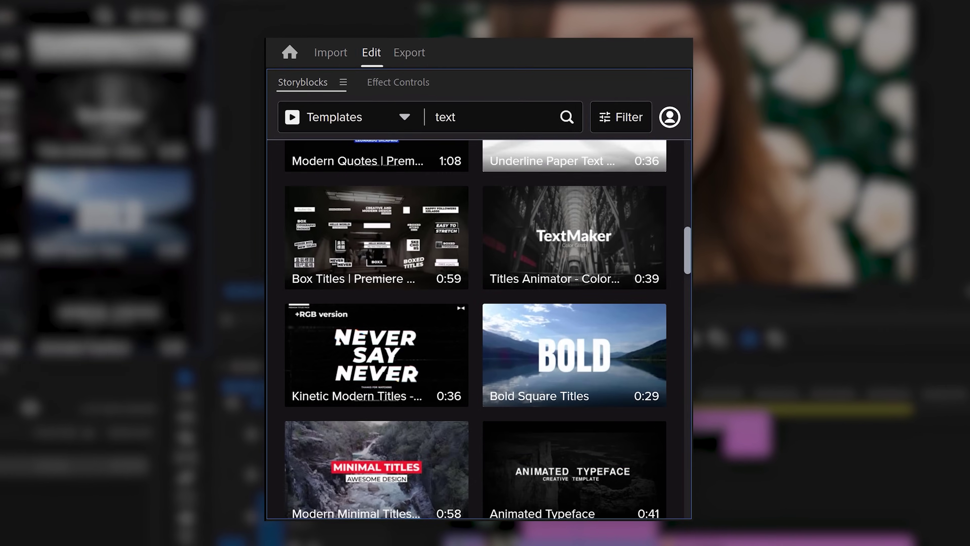
scroll(475, 328, "down", 2)
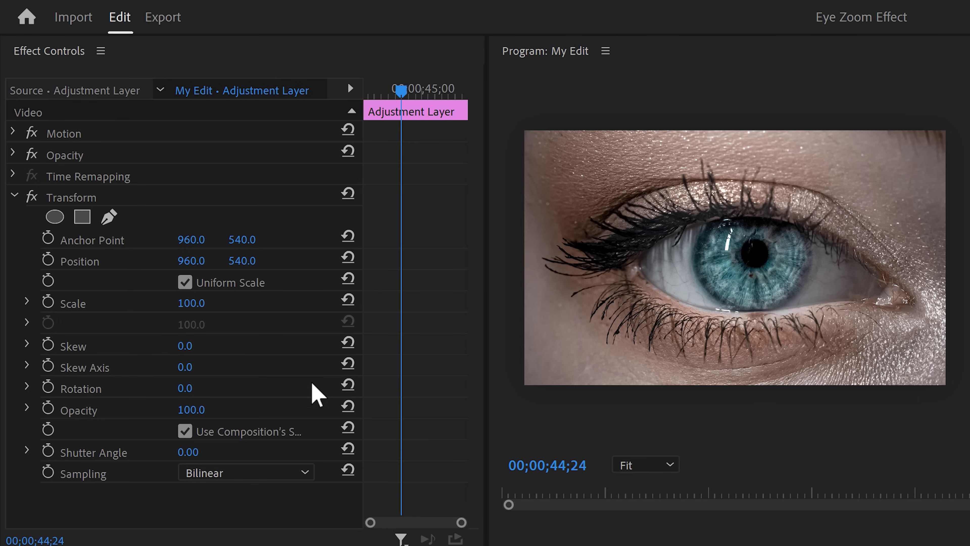
Scrub the adjustment layer's Transform Scale down to shrink the eye image
mouse_move(206, 304)
left_mouse_down()
mouse_move(169, 304)
mouse_move(197, 304)
mouse_move(187, 304)
left_mouse_up()
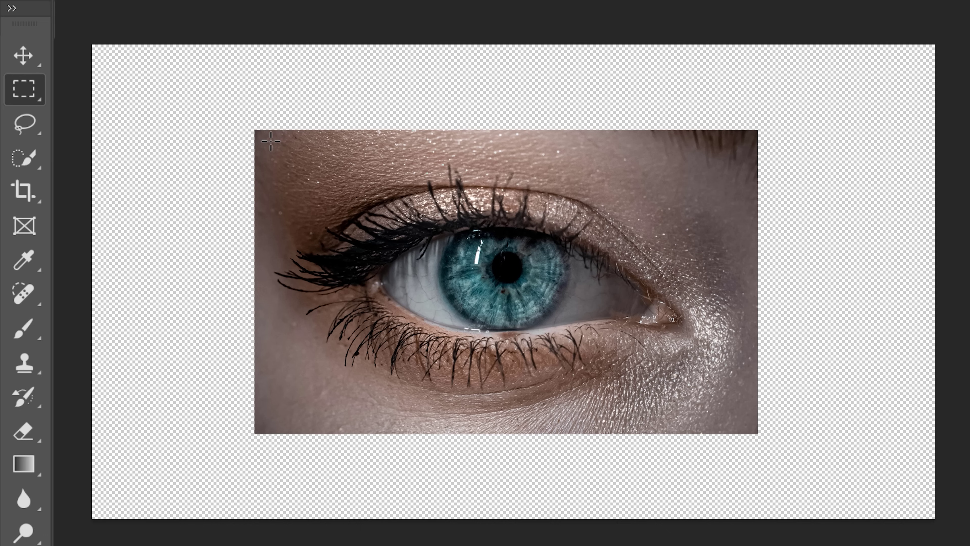
Select just inside the eye photo, invert, and Generative Fill the surroundings with no prompt
left_click_drag(271, 142, 741, 415)
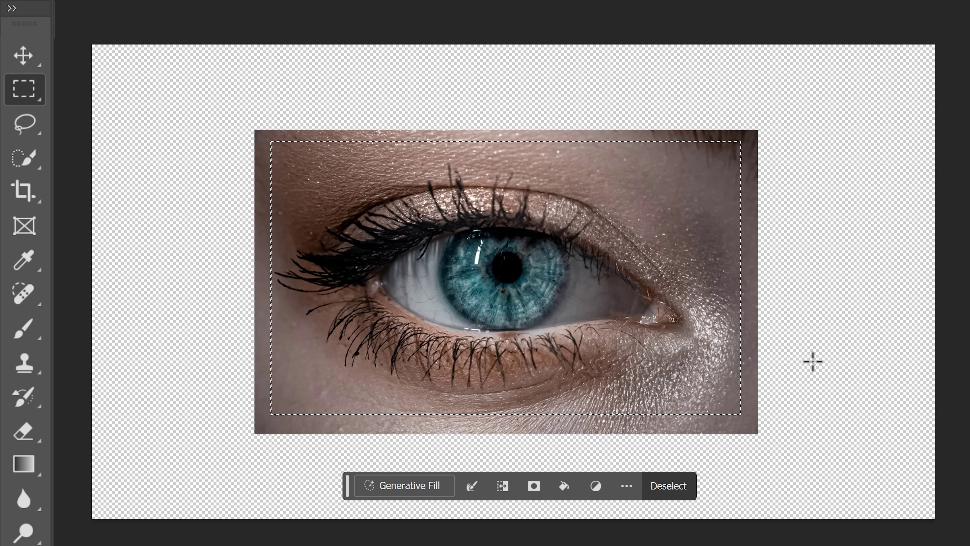
key("ctrl+shift+i")
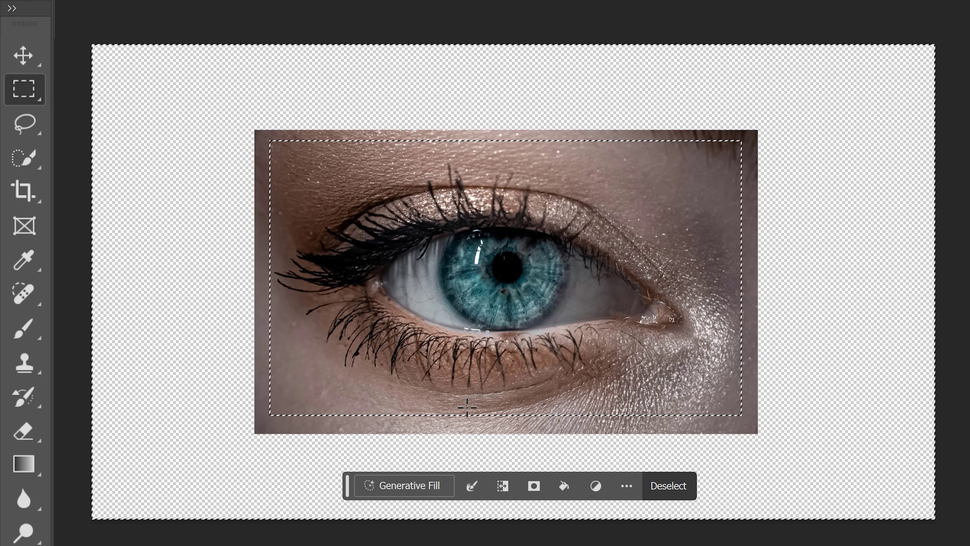
left_click(409, 485)
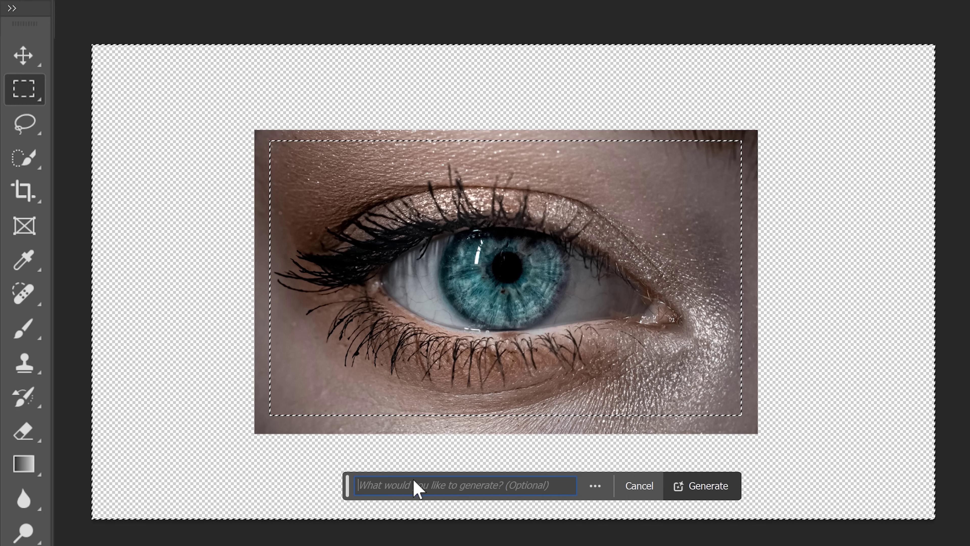
left_click(695, 491)
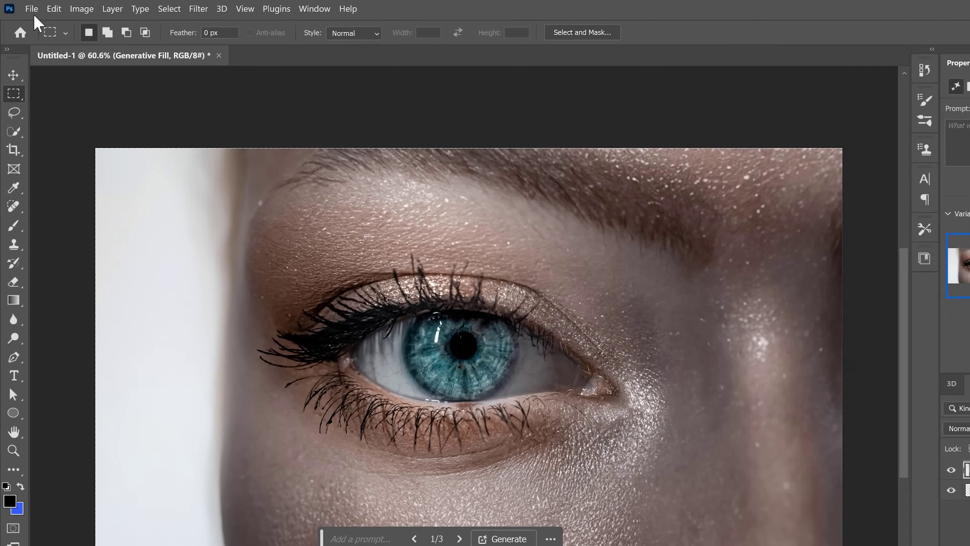
Export the extended eye image from Photoshop through File > Export > Export As
left_click(26, 7)
mouse_move(95, 196)
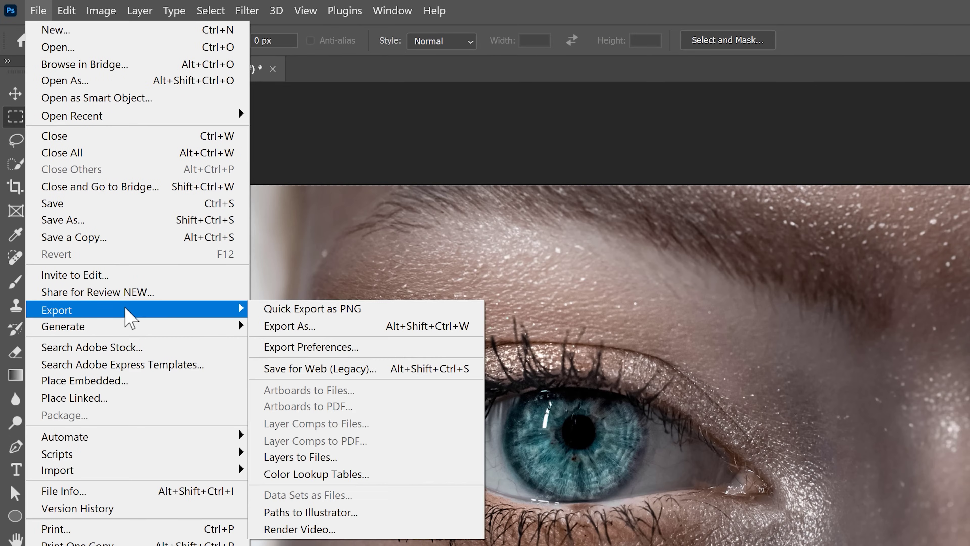
left_click(320, 328)
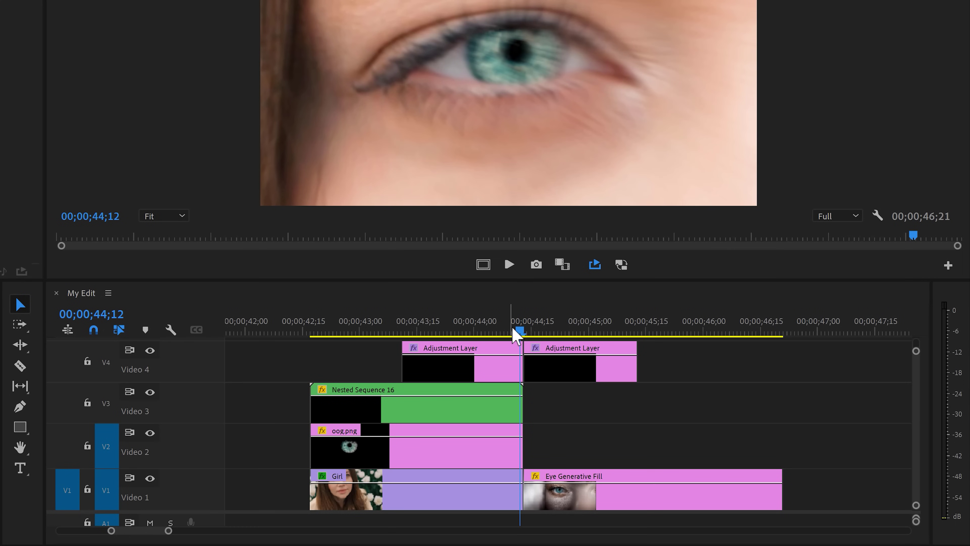
Step frame by frame across the cut from the Girl clip into Eye Generative Fill
left_click(524, 338)
key("Right")
key("Right")
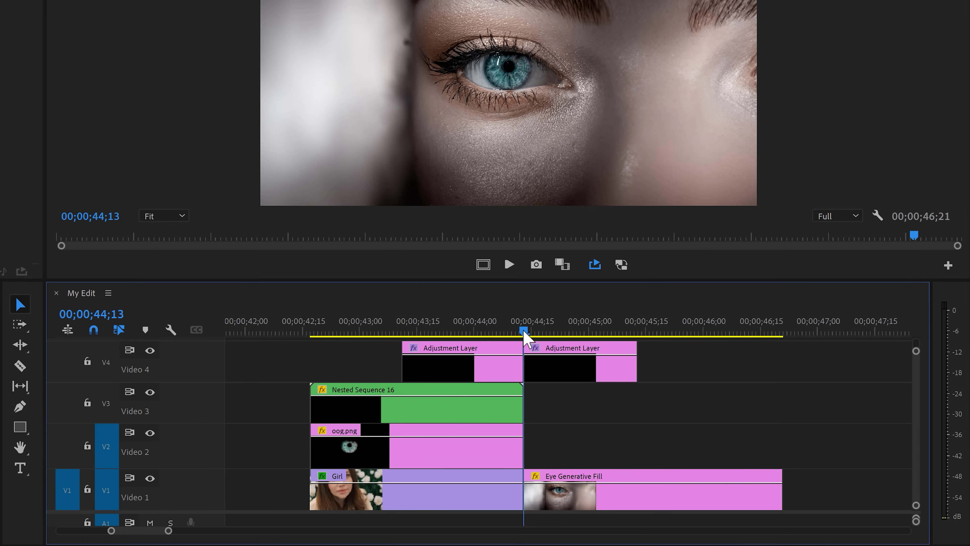
key("Left")
key("Left")
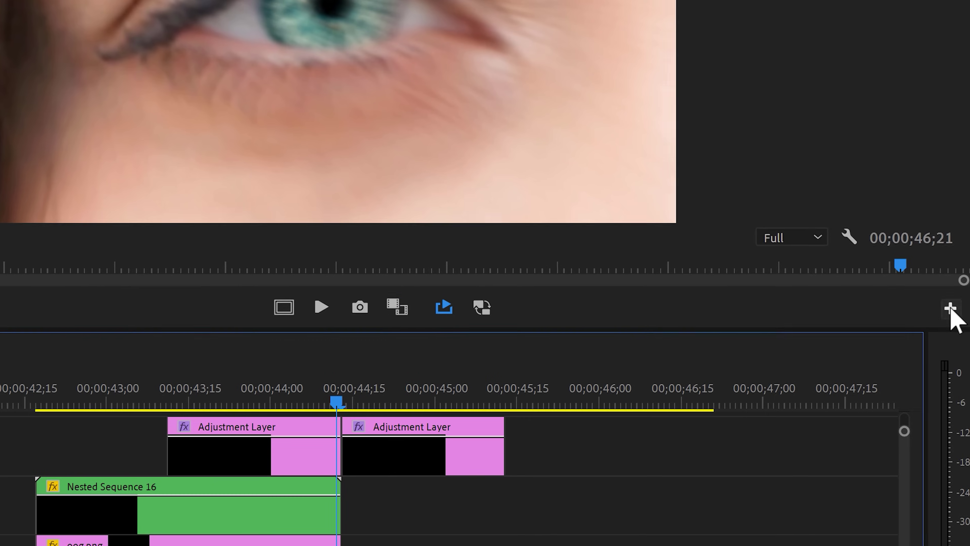
Add the Show Rulers button to the Program monitor's transport controls
left_click(948, 264)
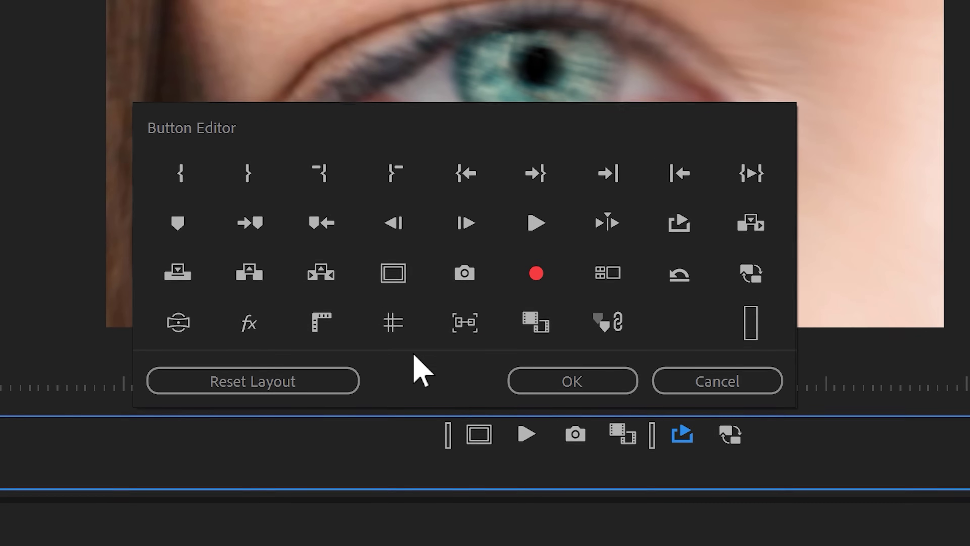
left_click_drag(160, 189, 191, 218)
left_click_drag(361, 360, 416, 436)
left_click(572, 381)
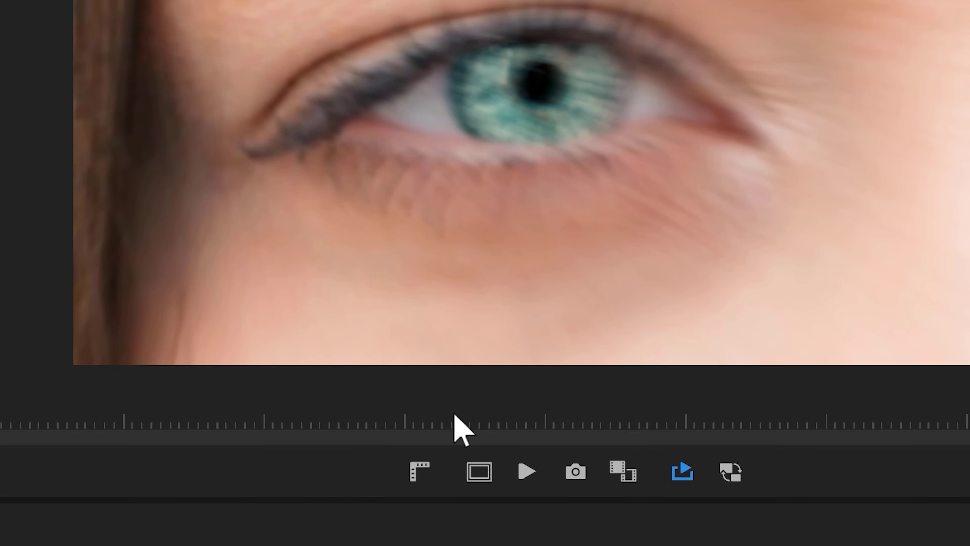
Turn on rulers and drag out guides framing the girl's iris
left_click(419, 471)
left_click_drag(9, 298, 607, 290)
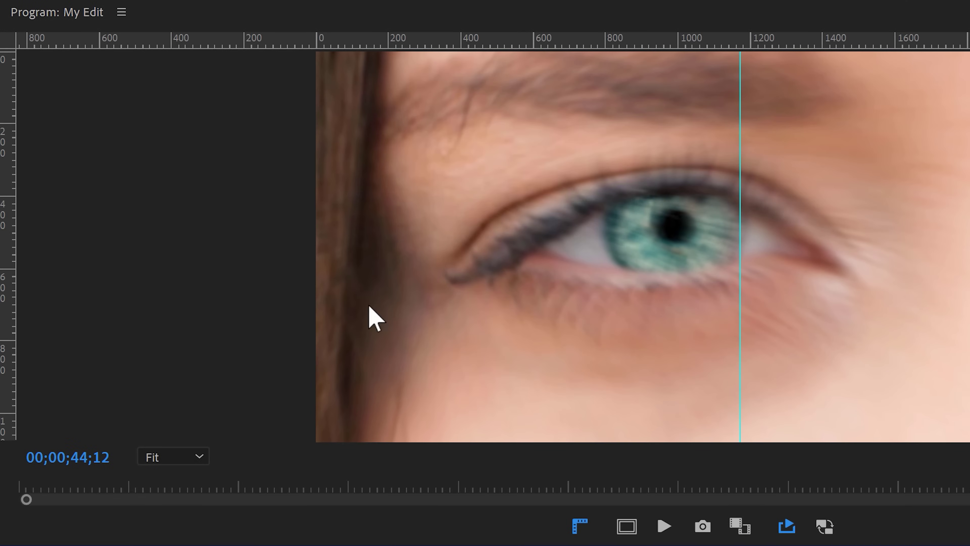
left_click_drag(638, 40, 595, 272)
left_click_drag(635, 40, 611, 191)
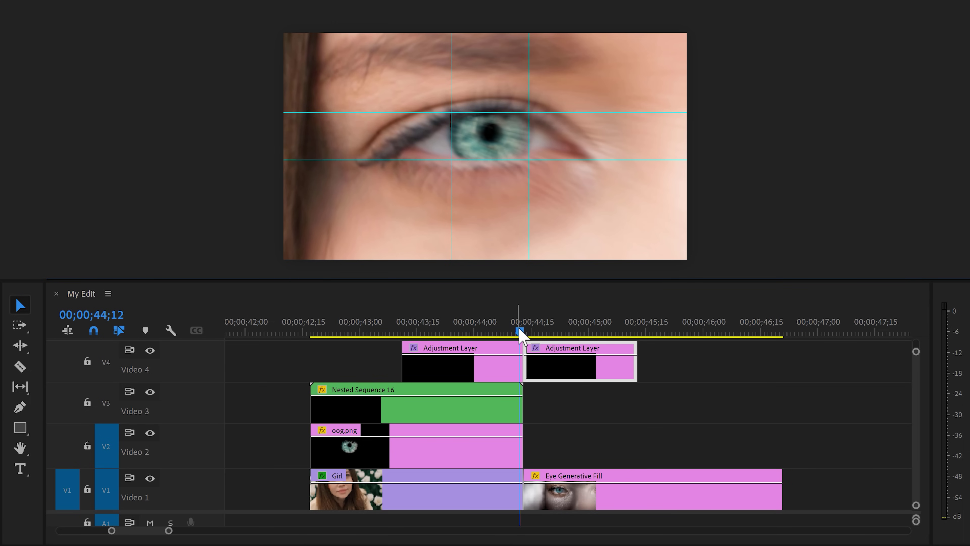
Scale the generated eye to 160.6 and position it to match the iris guides
left_click(519, 330)
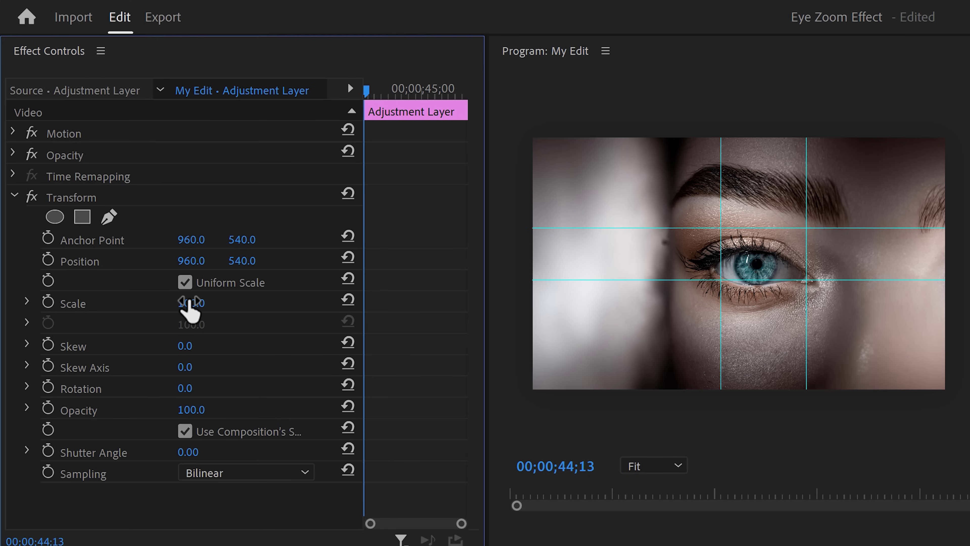
left_click_drag(190, 309, 219, 310)
left_click_drag(243, 261, 218, 261)
left_click_drag(186, 308, 194, 308)
left_click_drag(191, 262, 202, 262)
left_click_drag(191, 303, 199, 303)
left_click_drag(249, 260, 240, 261)
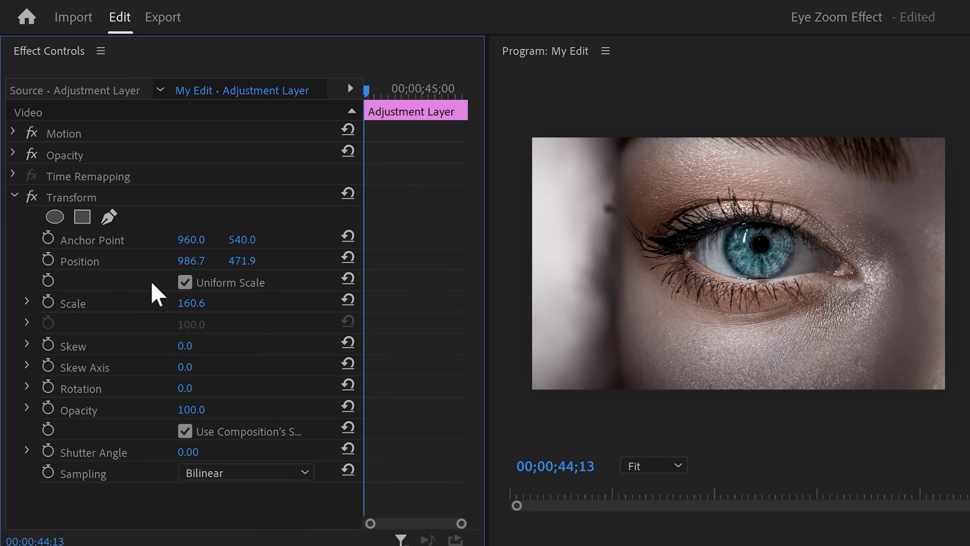
Keyframe Position and Scale, then zoom to Scale 367 into the pupil at the layer's end
left_click(48, 259)
left_click(48, 302)
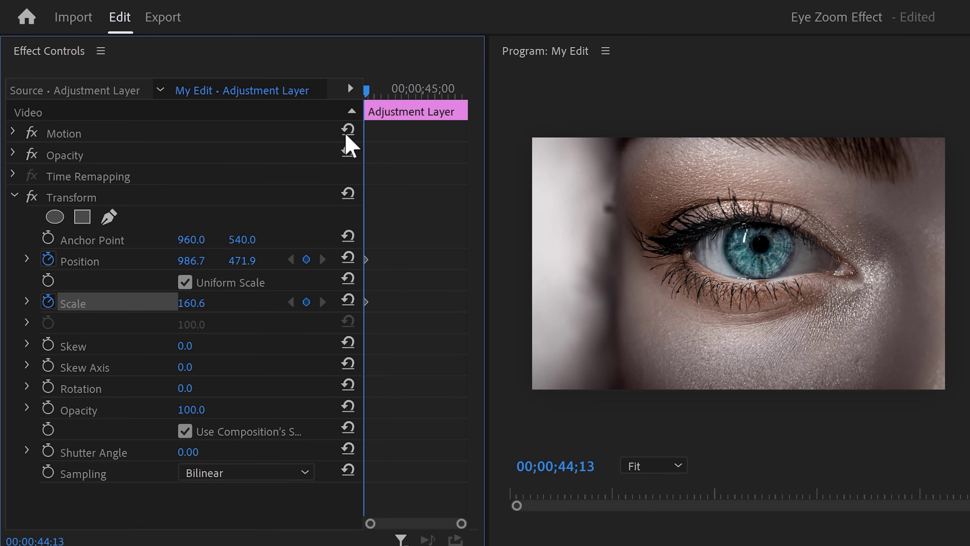
left_click_drag(365, 122, 460, 91)
left_click_drag(191, 303, 202, 302)
left_click_drag(191, 261, 179, 260)
left_click_drag(242, 260, 248, 261)
Ease the Scale and Position velocity curves and select the Shutter Angle value for editing
left_click(27, 259)
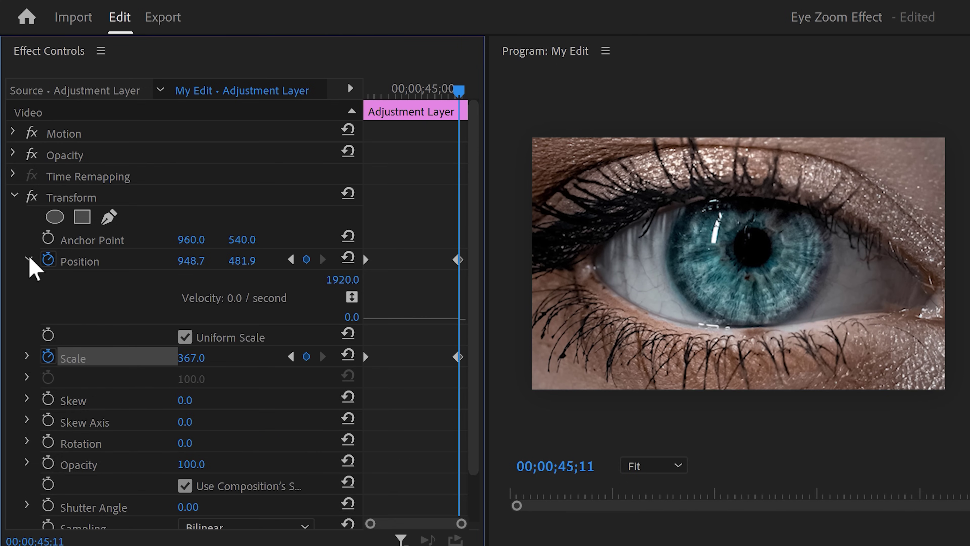
left_click(27, 356)
left_click_drag(450, 435, 399, 459)
left_click(458, 260)
left_click_drag(447, 320, 404, 329)
left_click_drag(473, 321, 472, 444)
left_click(197, 453)
double_click(196, 452)
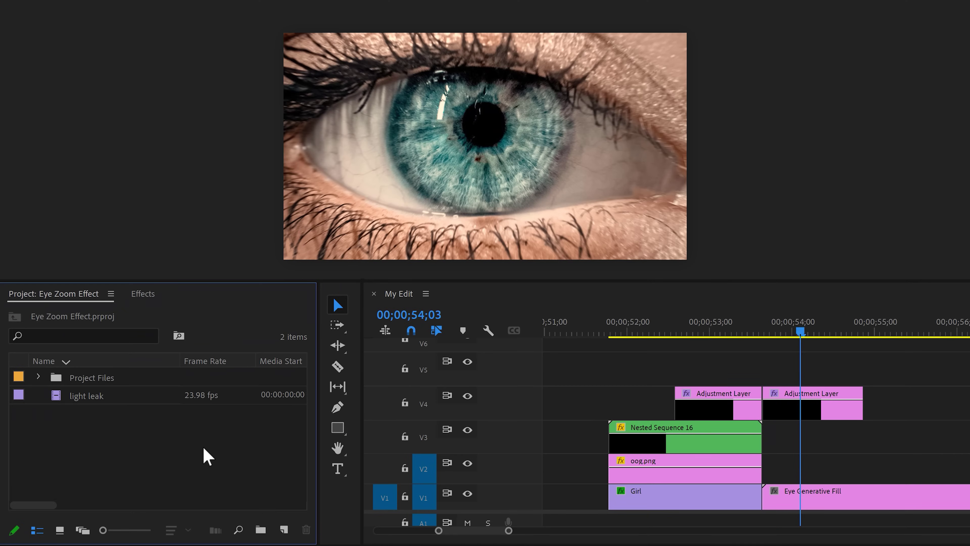
Create a new adjustment layer and place it on V5 above the others
left_click(283, 529)
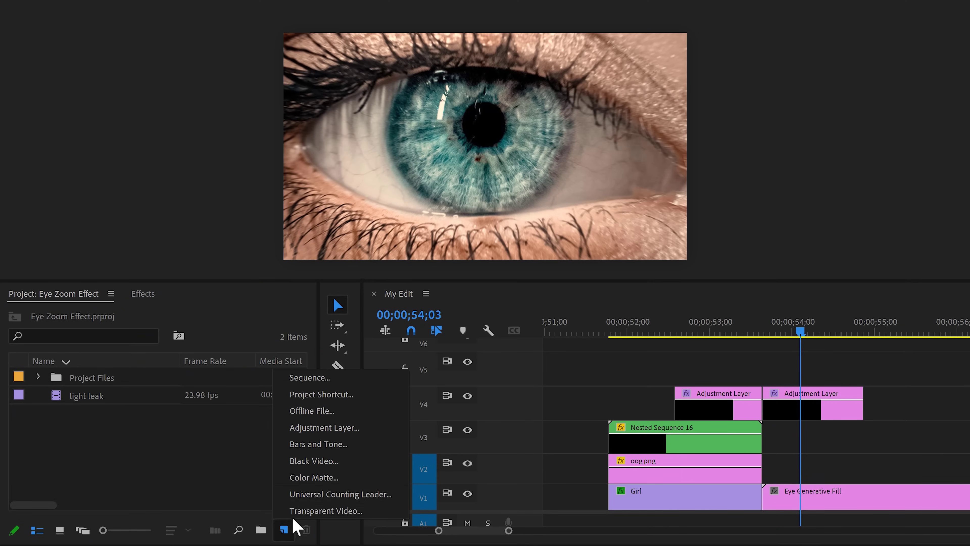
left_click(310, 428)
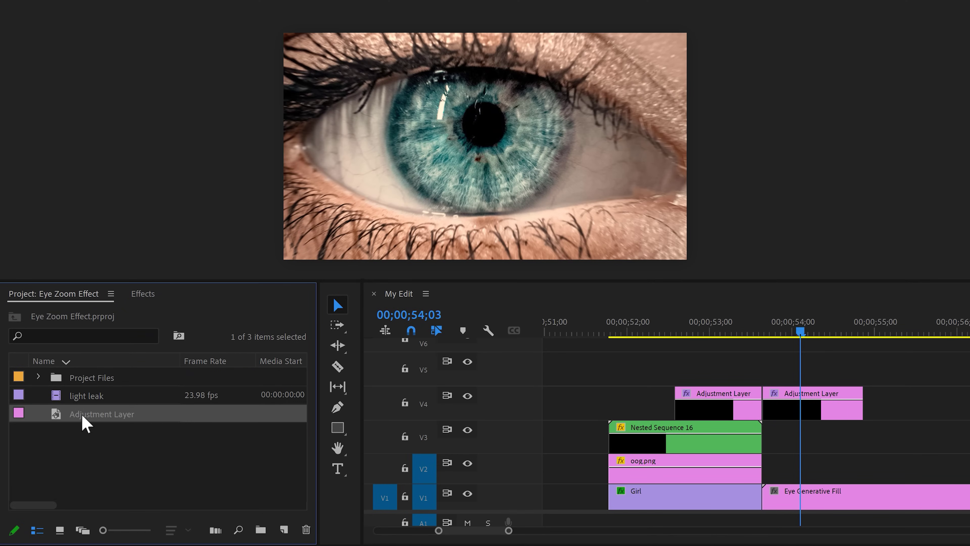
left_click_drag(86, 422, 674, 369)
Apply Lens Distortion to the V5 adjustment layer at 53;19
left_click_drag(481, 332, 448, 331)
left_click(143, 296)
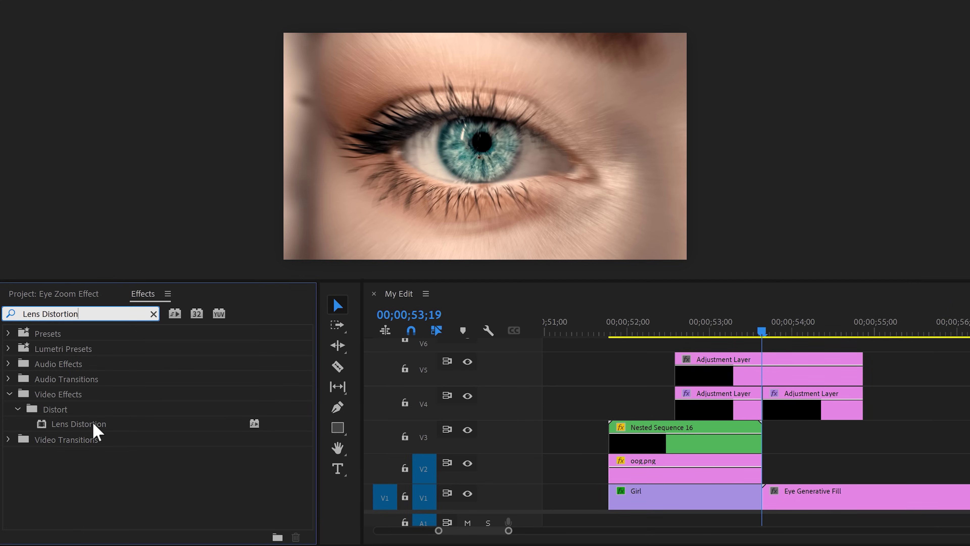
left_click_drag(93, 430, 487, 372)
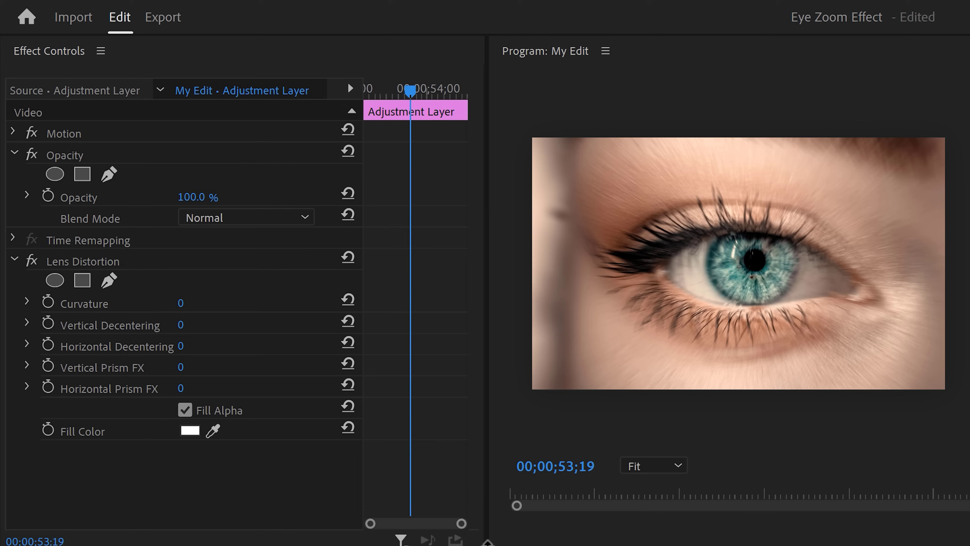
Set Lens Distortion Curvature to -41 and keyframe it at the cut
left_click(159, 261)
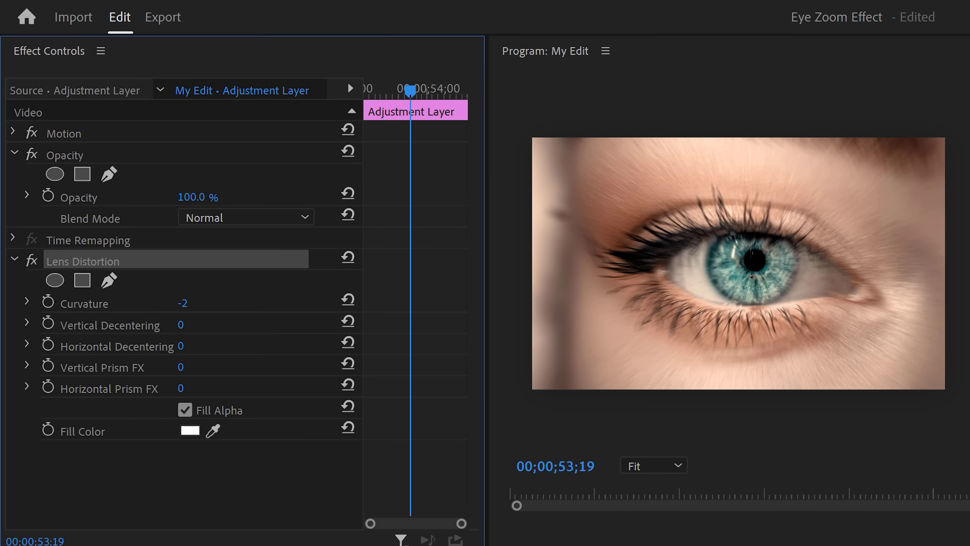
left_click_drag(185, 303, 174, 303)
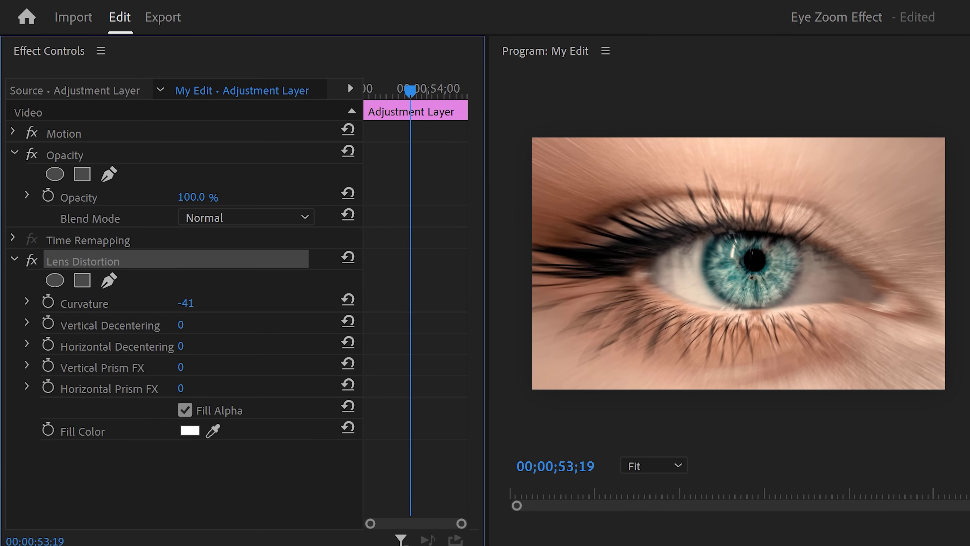
left_click(48, 302)
Add Curvature 0 keyframes before and after the cut and ease the ramp
left_click_drag(410, 90, 435, 89)
left_click(193, 304)
left_click(192, 295)
type("0")
key("Return")
left_click(192, 297)
type("0")
key("Return")
left_click(26, 301)
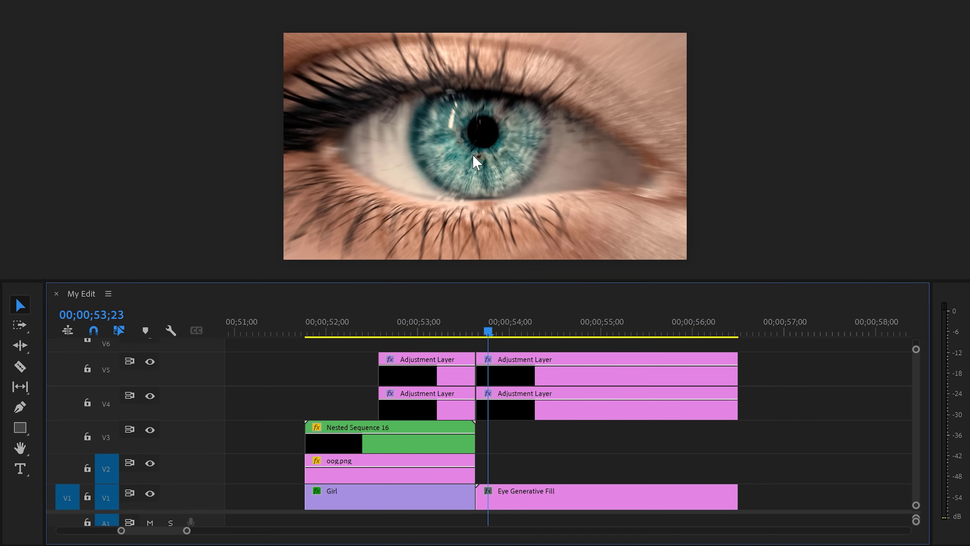
Hide tracks V5 and V4 and select the Eye Generative Fill clip
left_click(152, 362)
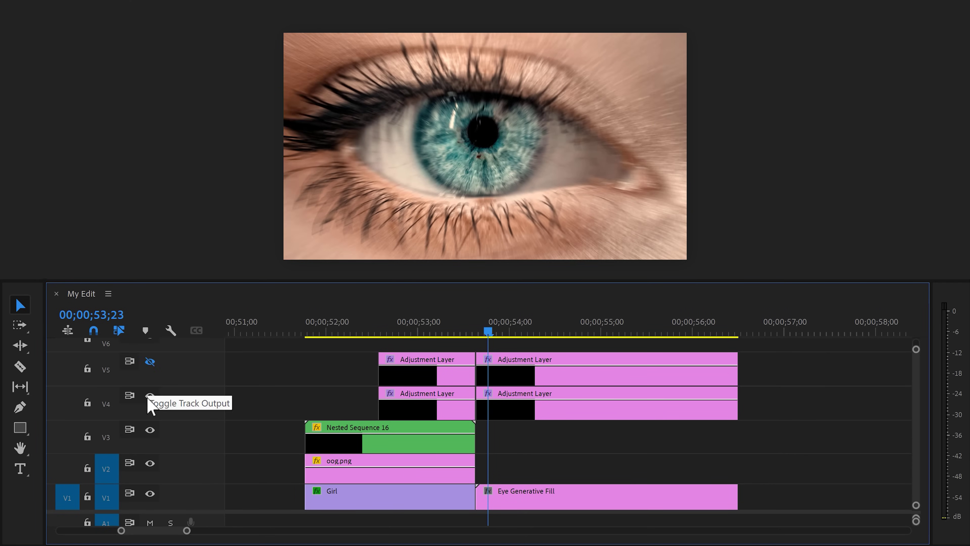
left_click(150, 395)
left_click(557, 501)
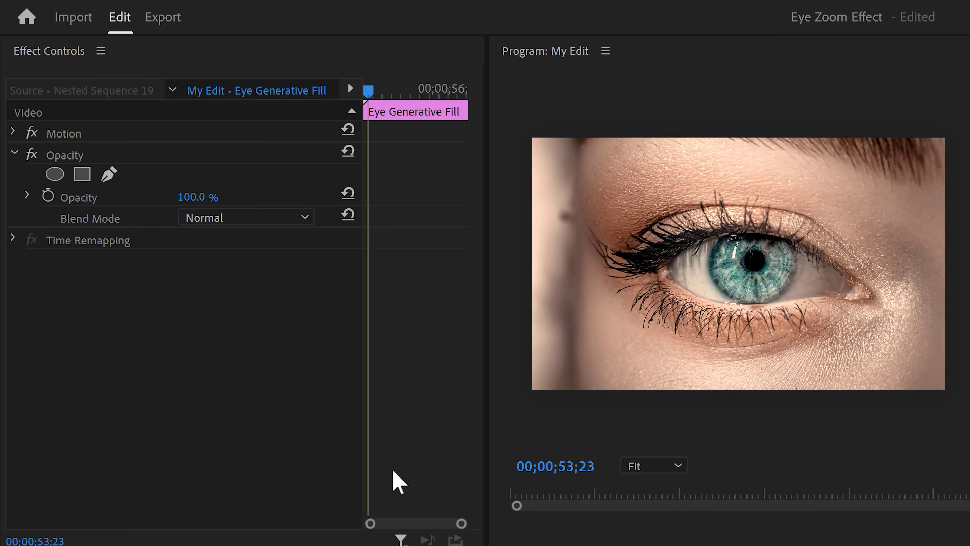
Add an inverted Opacity ellipse mask and shrink it onto the pupil
left_click(55, 173)
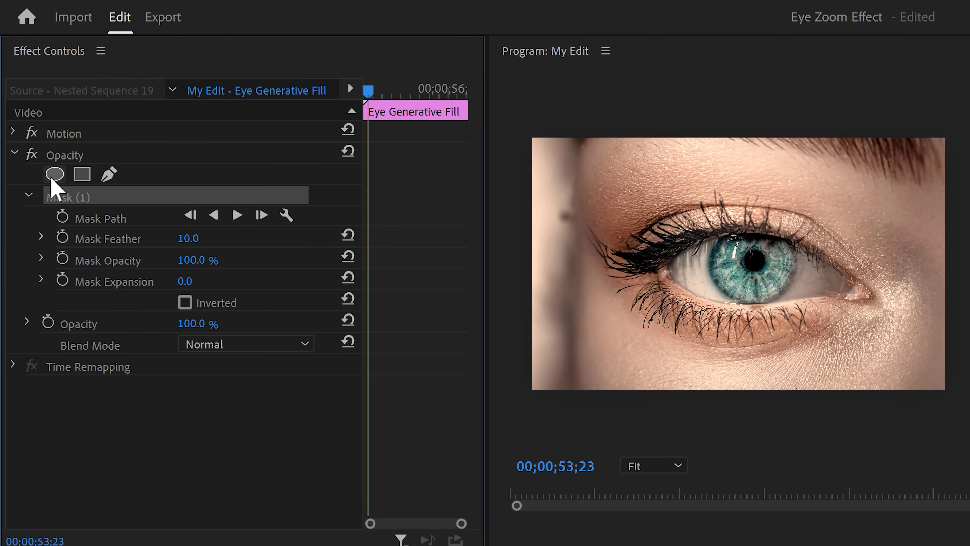
left_click(185, 302)
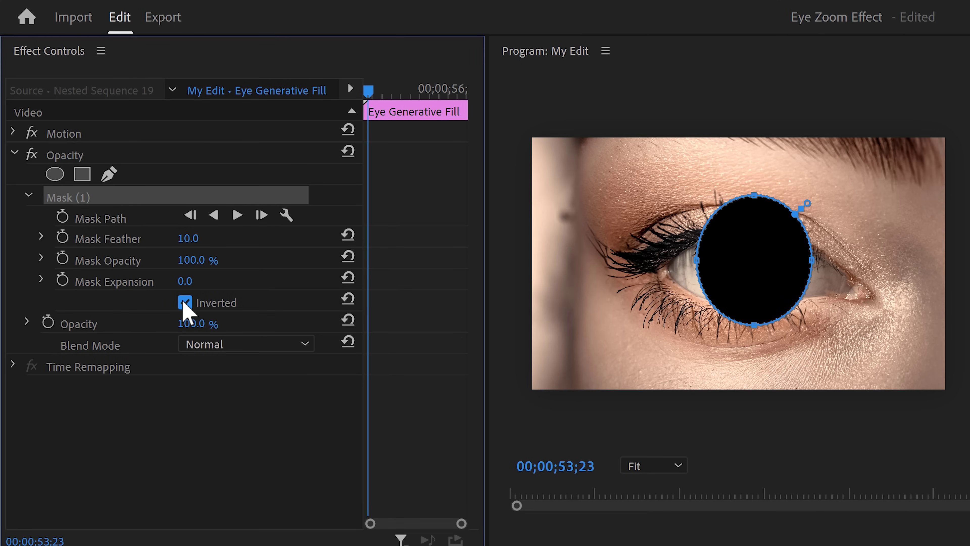
left_click_drag(752, 332, 755, 277)
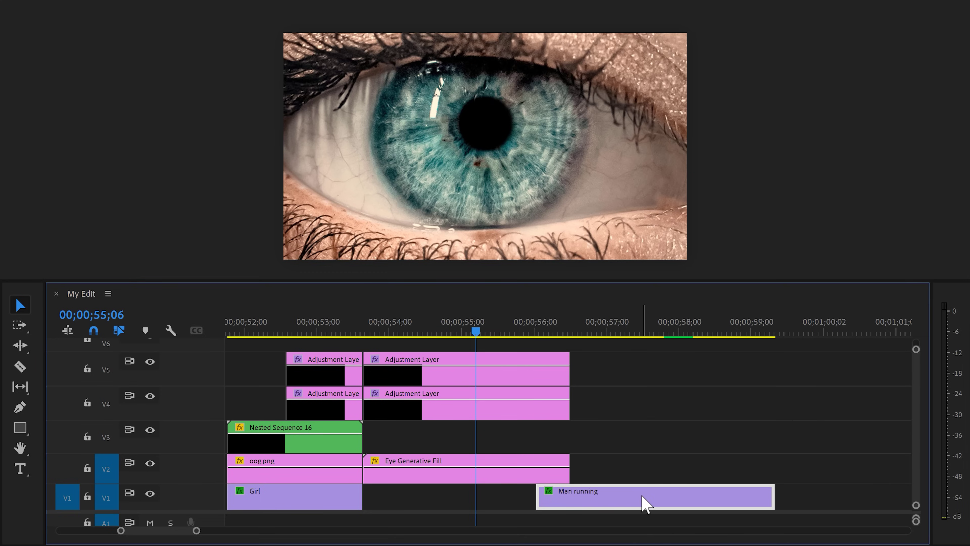
Slide Man running under the eye clip, then select the eye clip and adjustment layers for nesting
left_click_drag(640, 501, 470, 501)
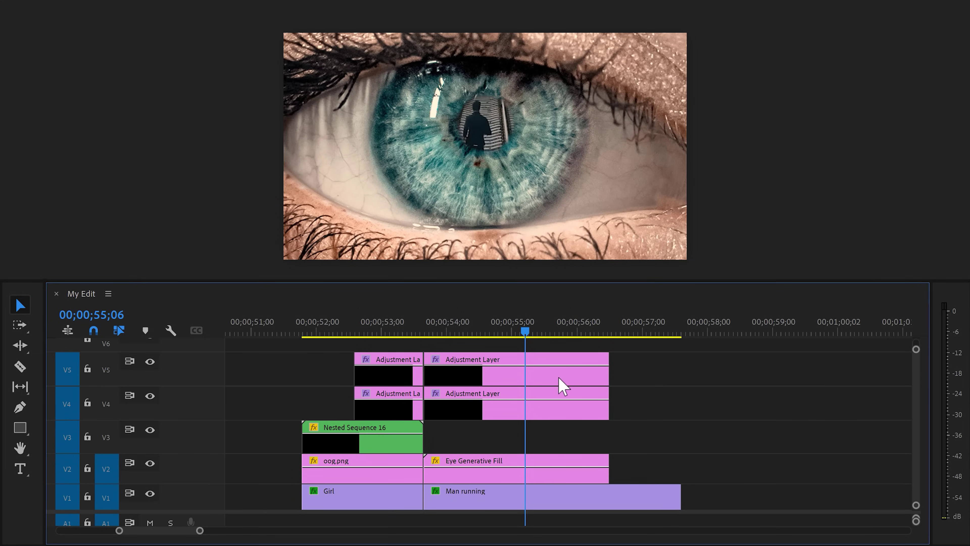
left_click_drag(623, 461, 563, 369)
right_click(557, 374)
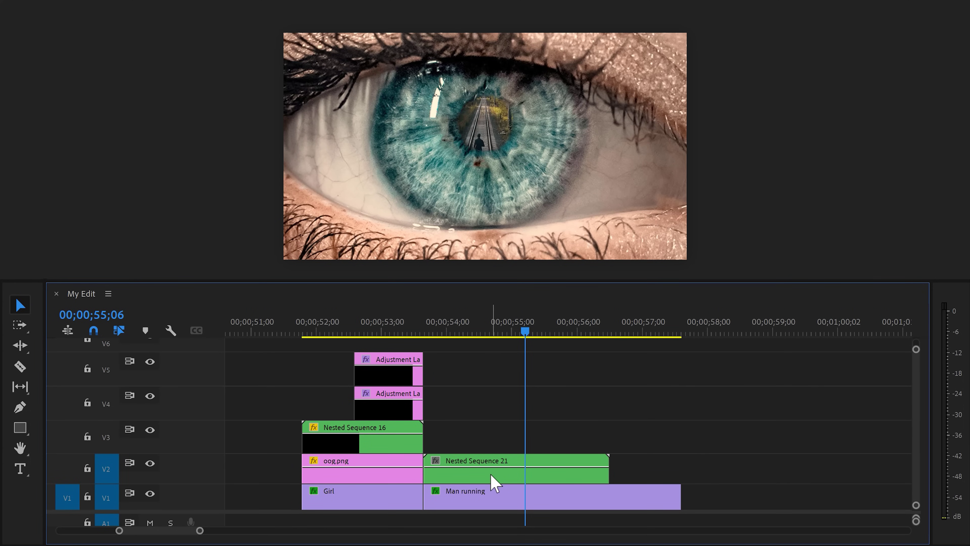
Preview the pupil zoom inside Nested Sequence 21, then return to My Edit
double_click(495, 482)
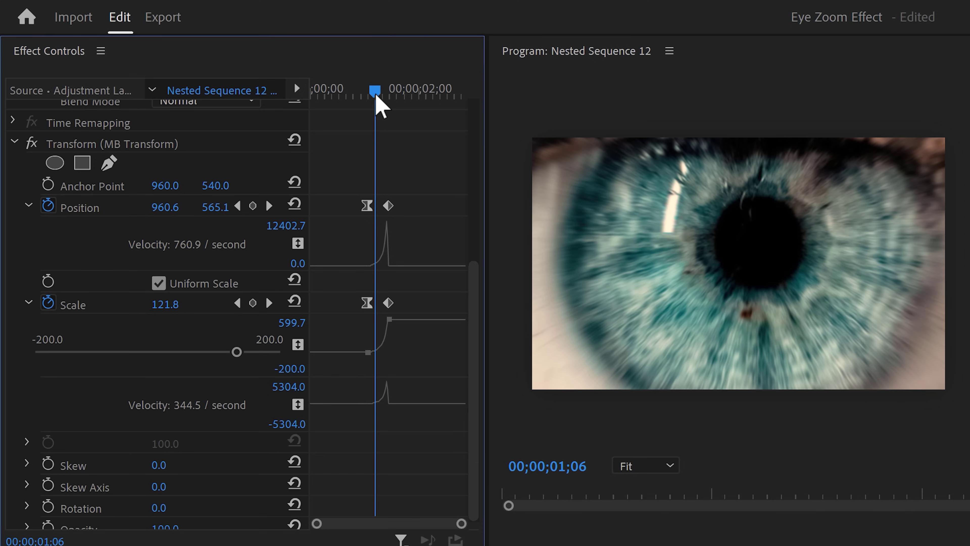
left_click_drag(374, 96, 410, 104)
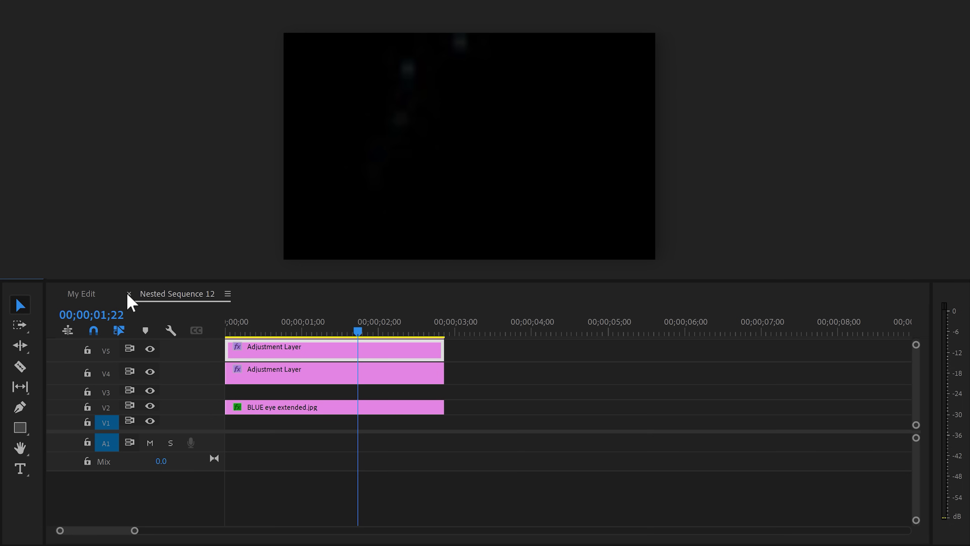
left_click(129, 293)
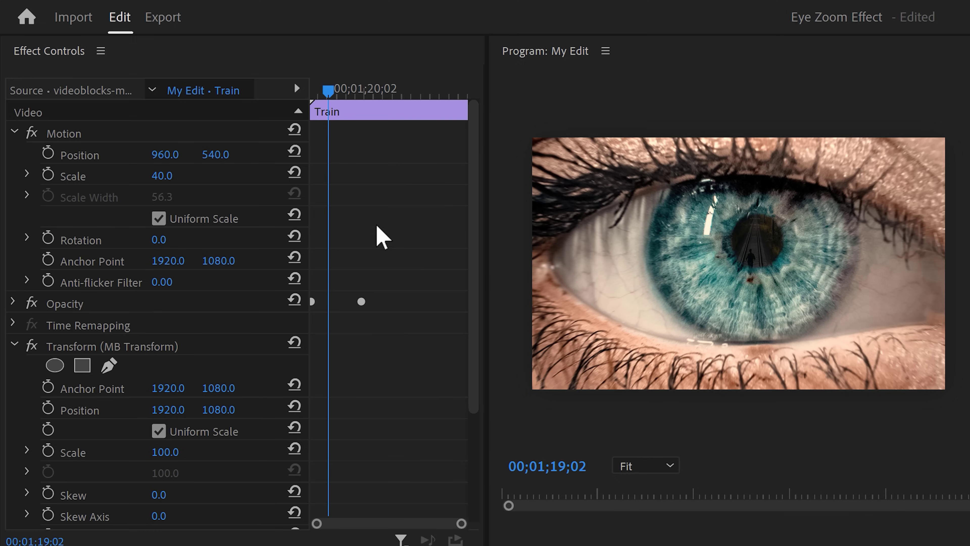
Set a starting Scale keyframe on the clip
left_click(48, 175)
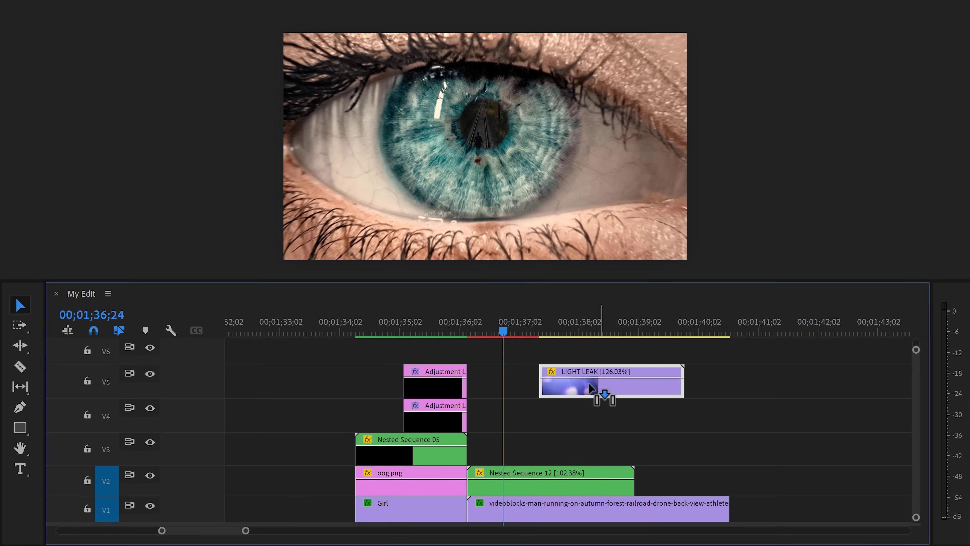
Move LIGHT LEAK to V6 one second earlier and set its blend mode to Screen
left_click_drag(590, 384, 502, 355)
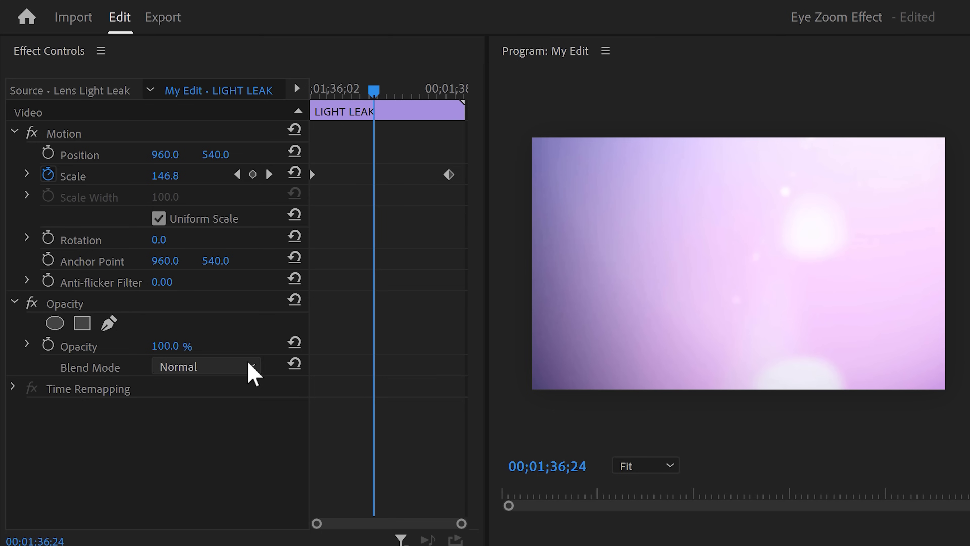
left_click(249, 366)
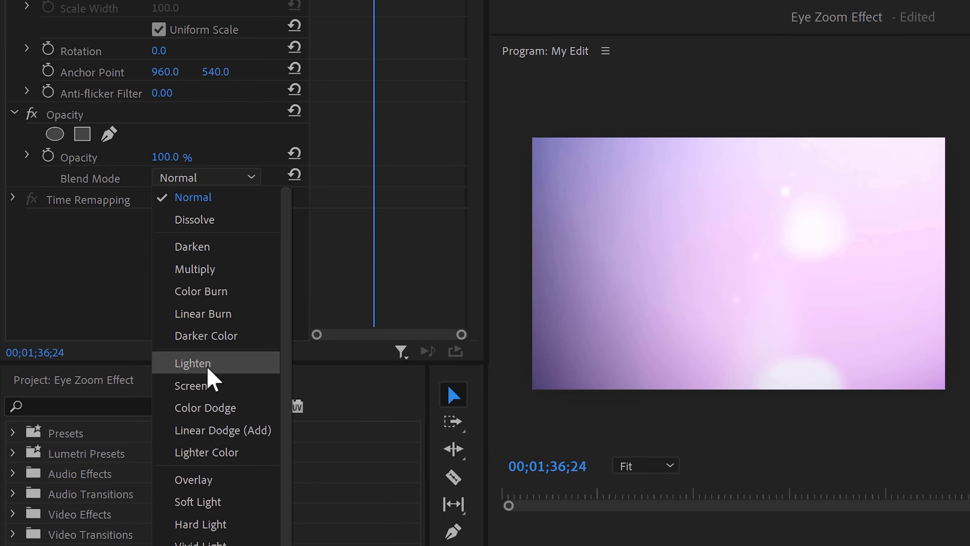
left_click(209, 382)
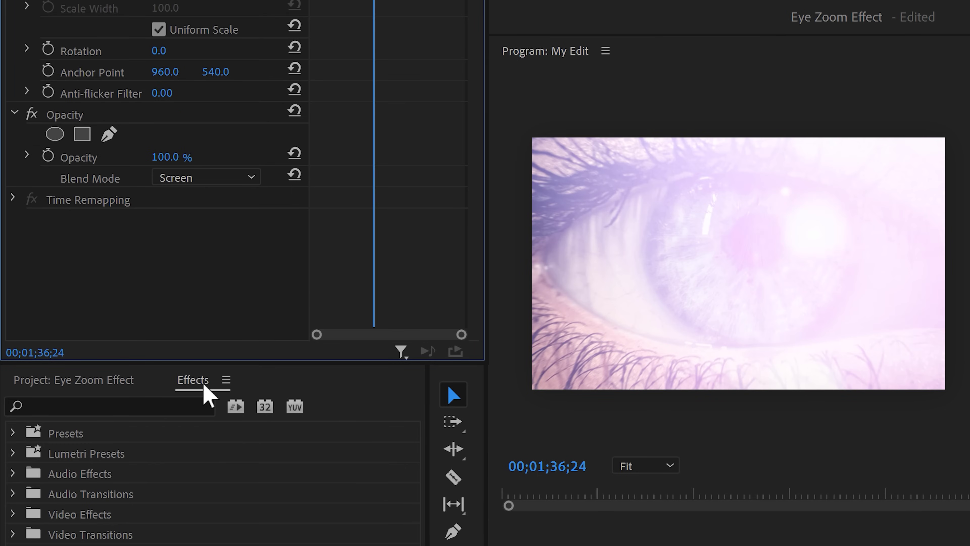